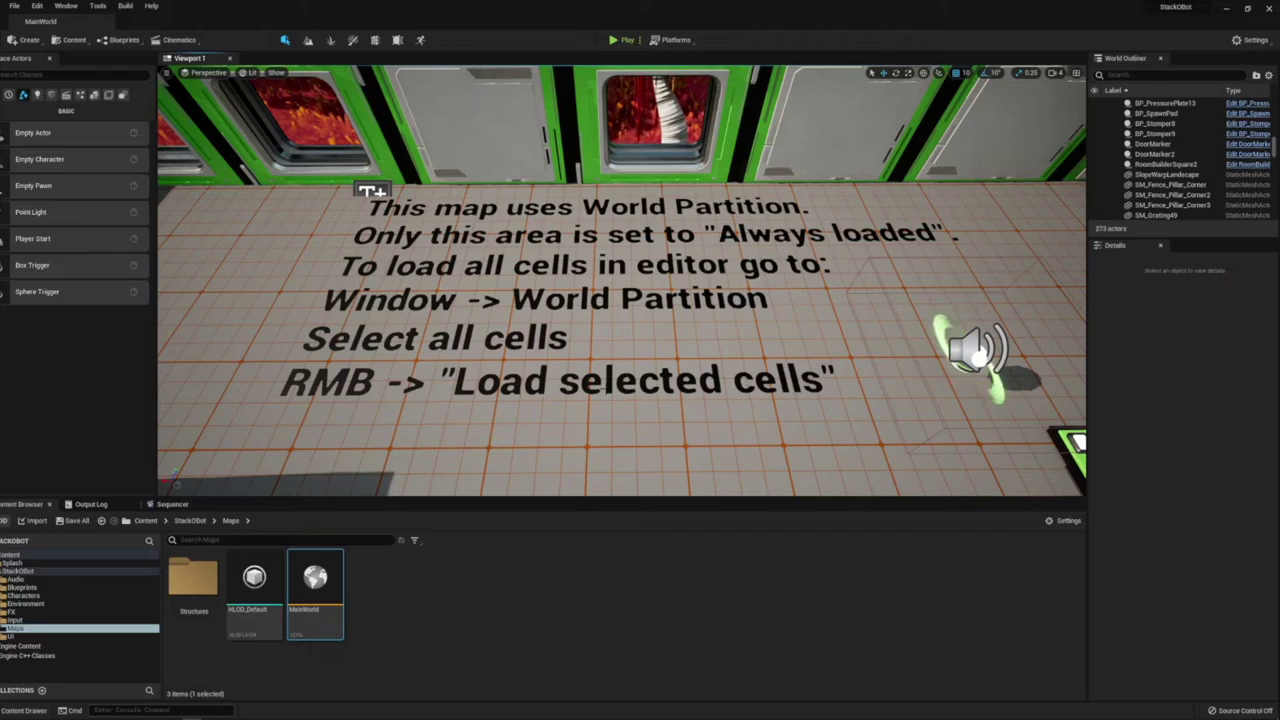
Open the World Partition editor from the Window menu and move it up and to the left
{"action": "right_click_drag", "start_coordinate": [607, 365], "coordinate": [560, 322]}
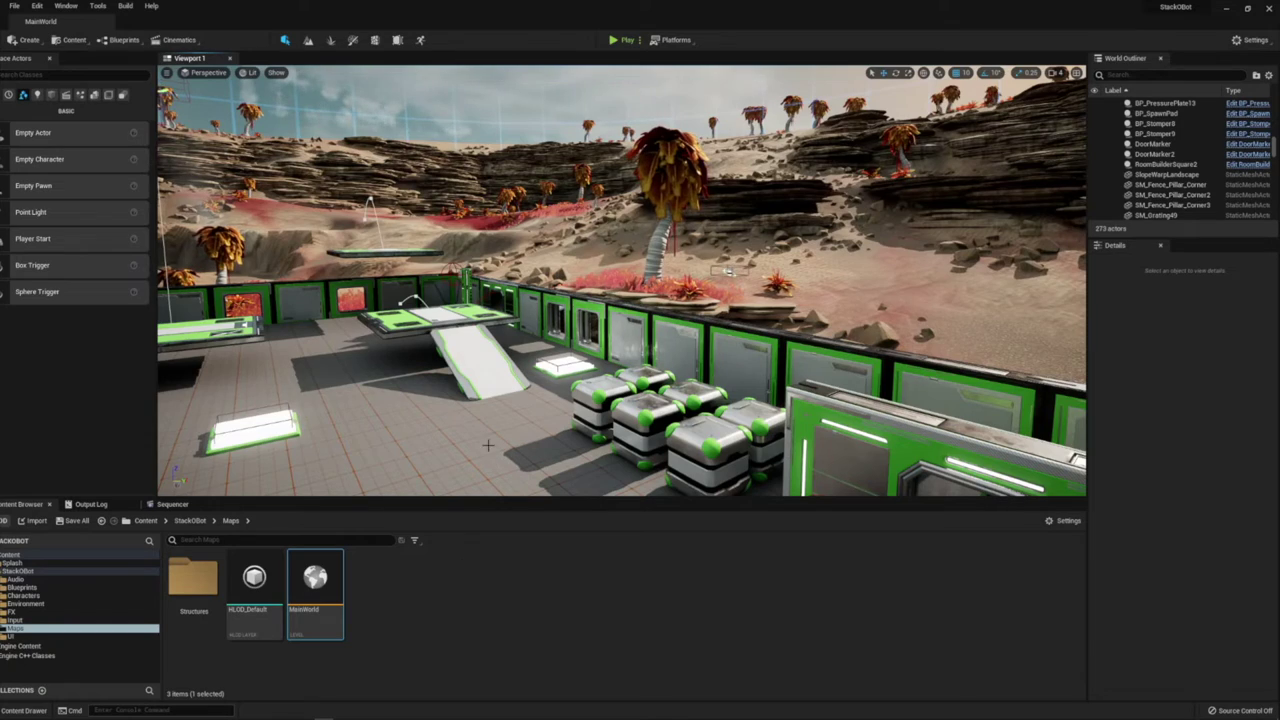
{"action": "right_click_drag", "start_coordinate": [472, 445], "coordinate": [468, 498]}
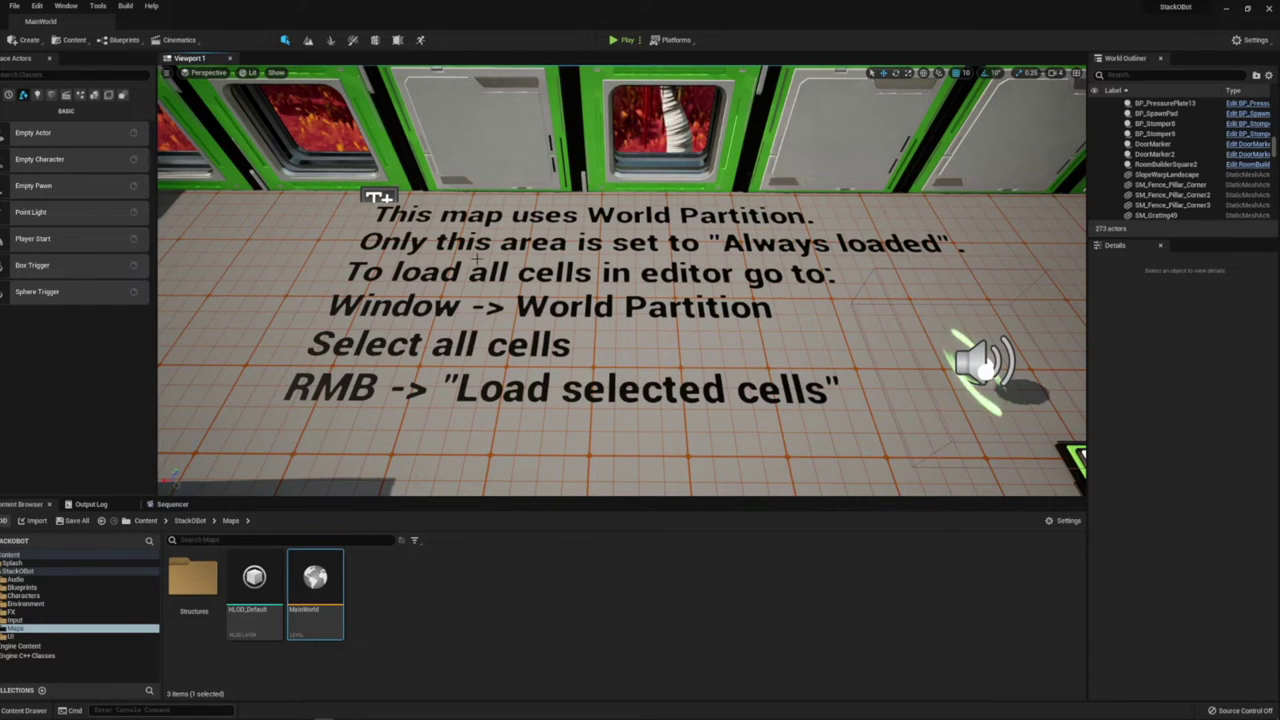
{"action": "left_click", "coordinate": [68, 6]}
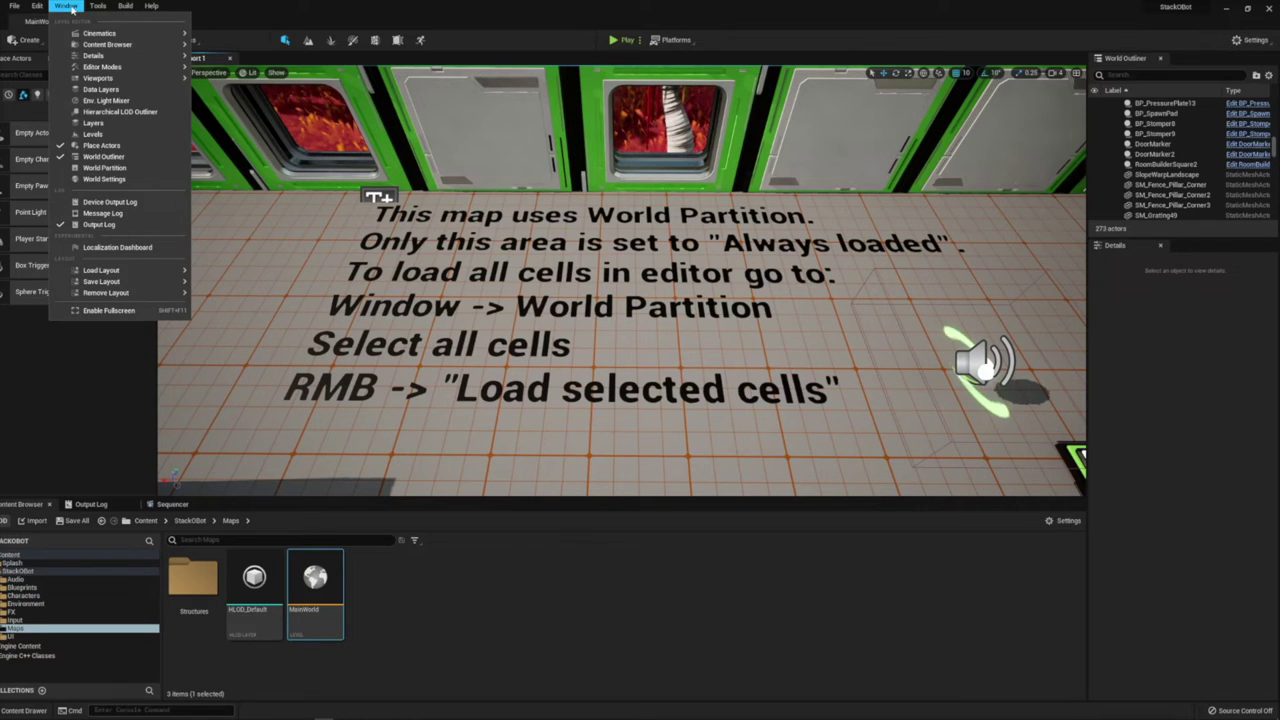
{"action": "left_click", "coordinate": [104, 168]}
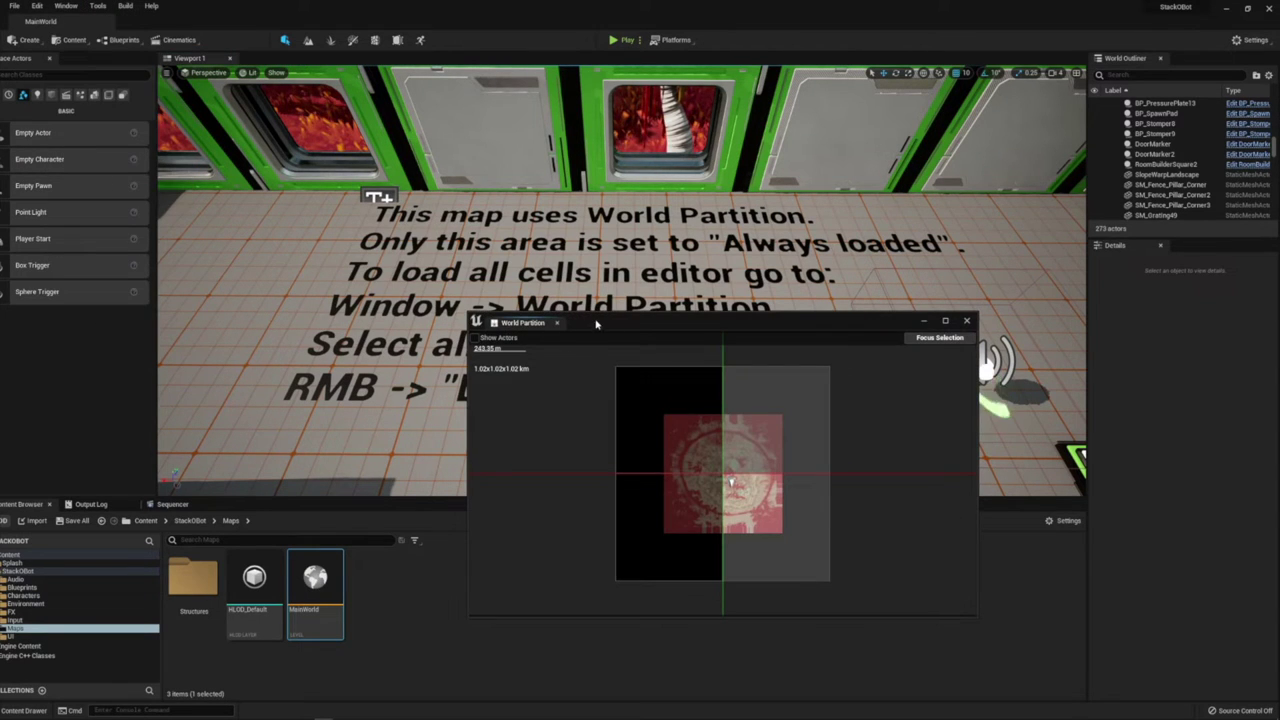
{"action": "left_click_drag", "start_coordinate": [650, 320], "coordinate": [597, 247]}
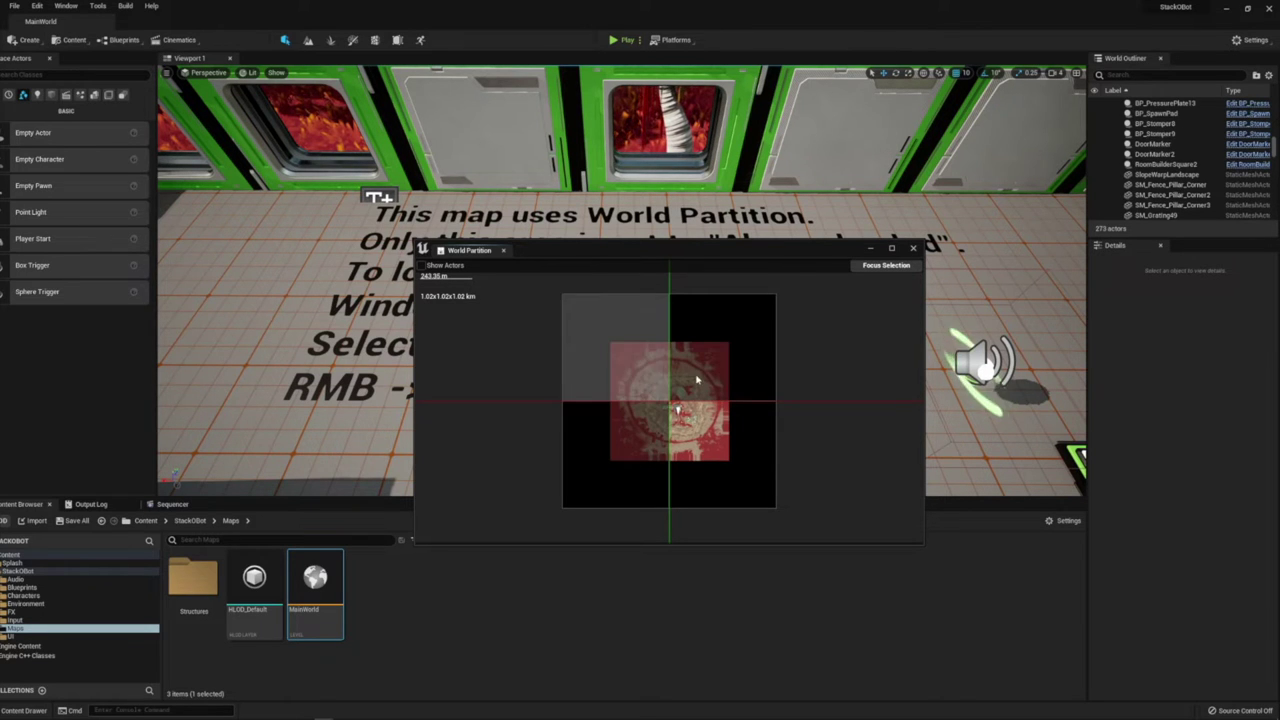
Unload and reload the top-right map cell, then move the World Partition window aside
{"action": "left_click_drag", "start_coordinate": [554, 366], "coordinate": [690, 442]}
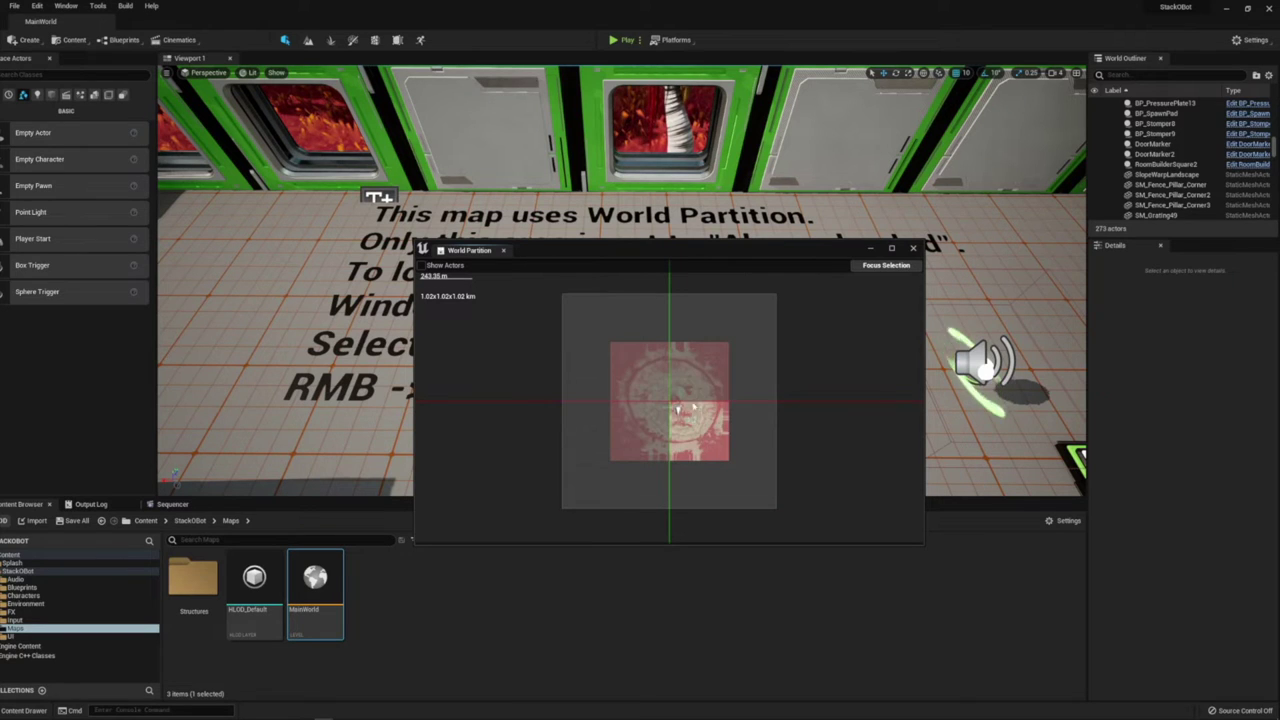
{"action": "right_click", "coordinate": [697, 390]}
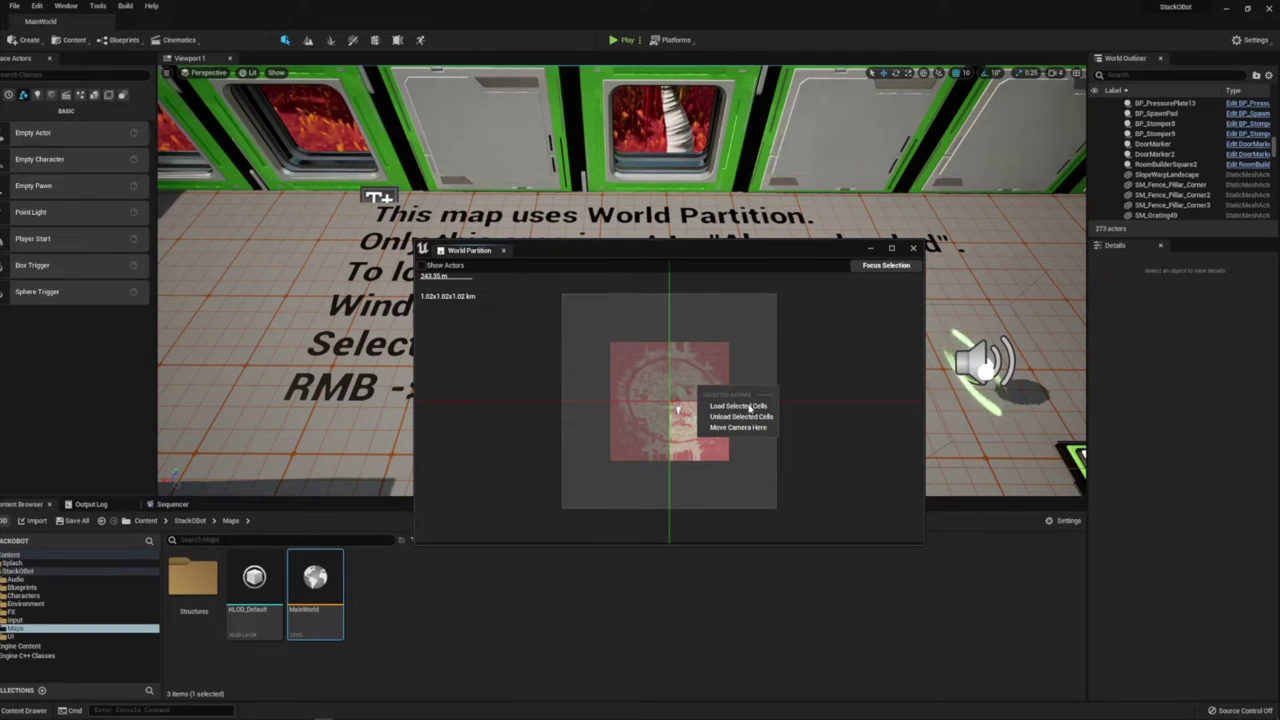
{"action": "left_click", "coordinate": [808, 370]}
{"action": "left_click", "coordinate": [710, 366]}
{"action": "right_click", "coordinate": [706, 365]}
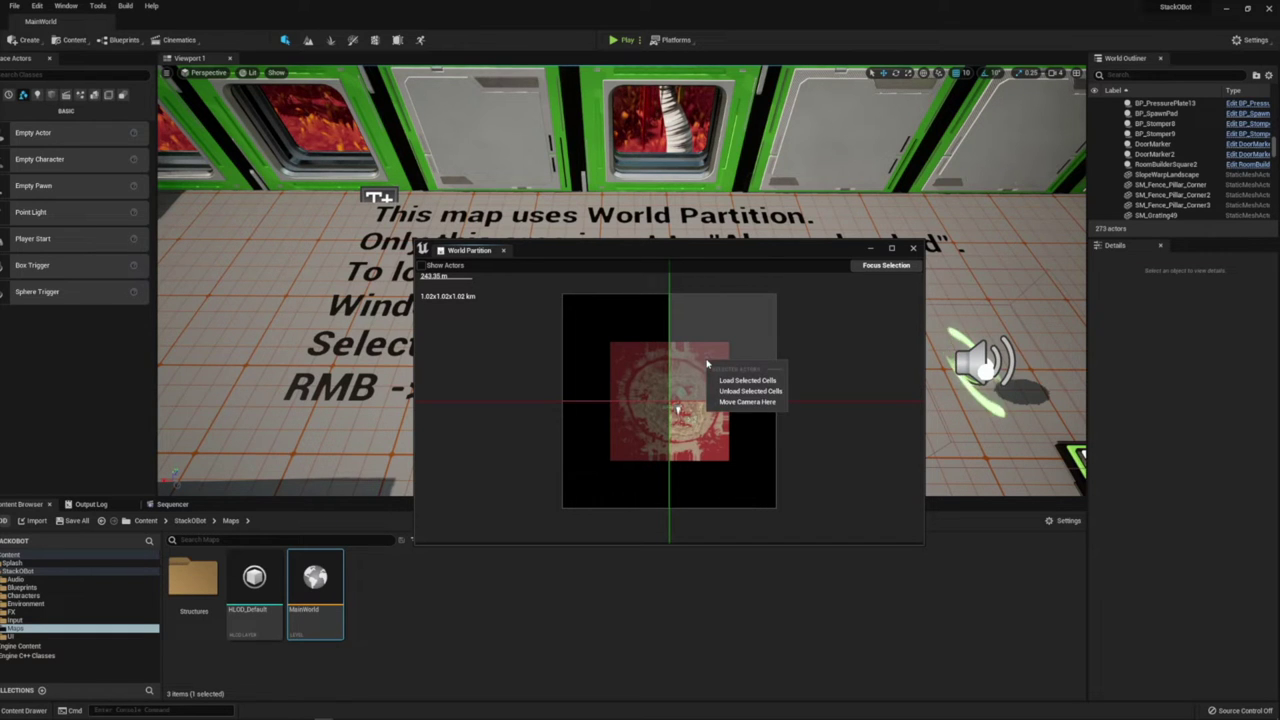
{"action": "left_click", "coordinate": [745, 391]}
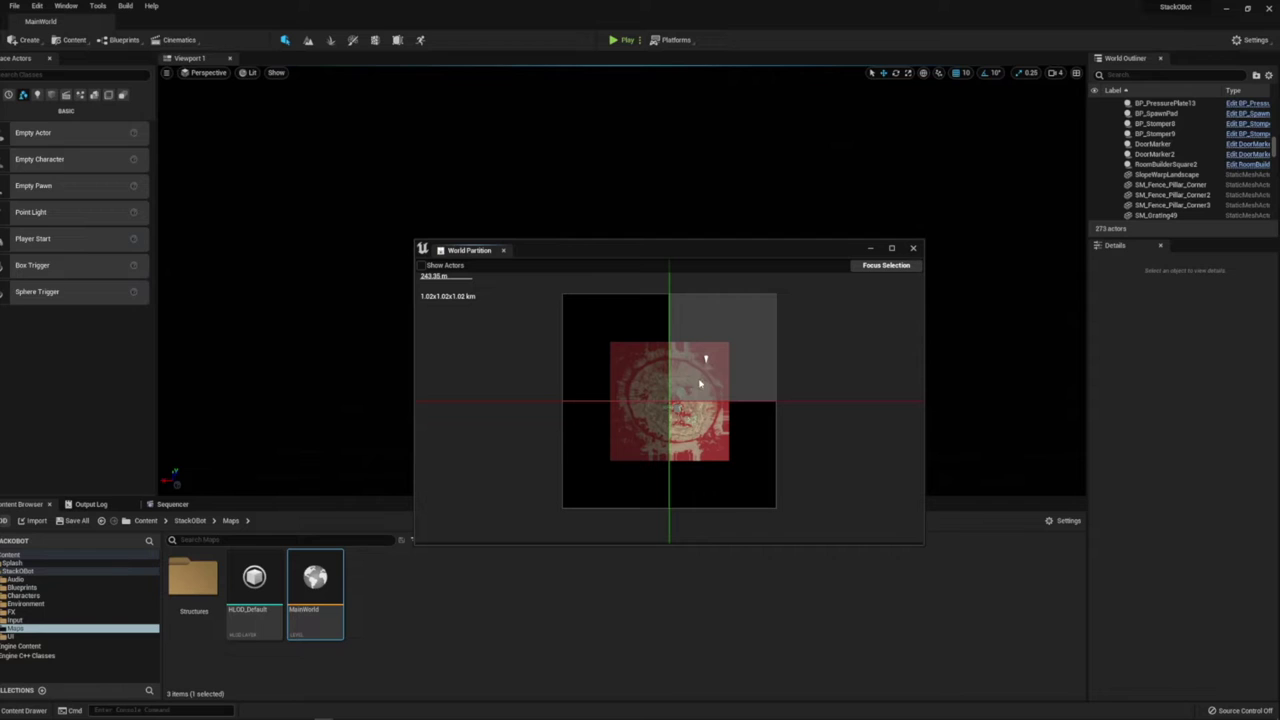
{"action": "right_click", "coordinate": [708, 377]}
{"action": "left_click", "coordinate": [726, 398]}
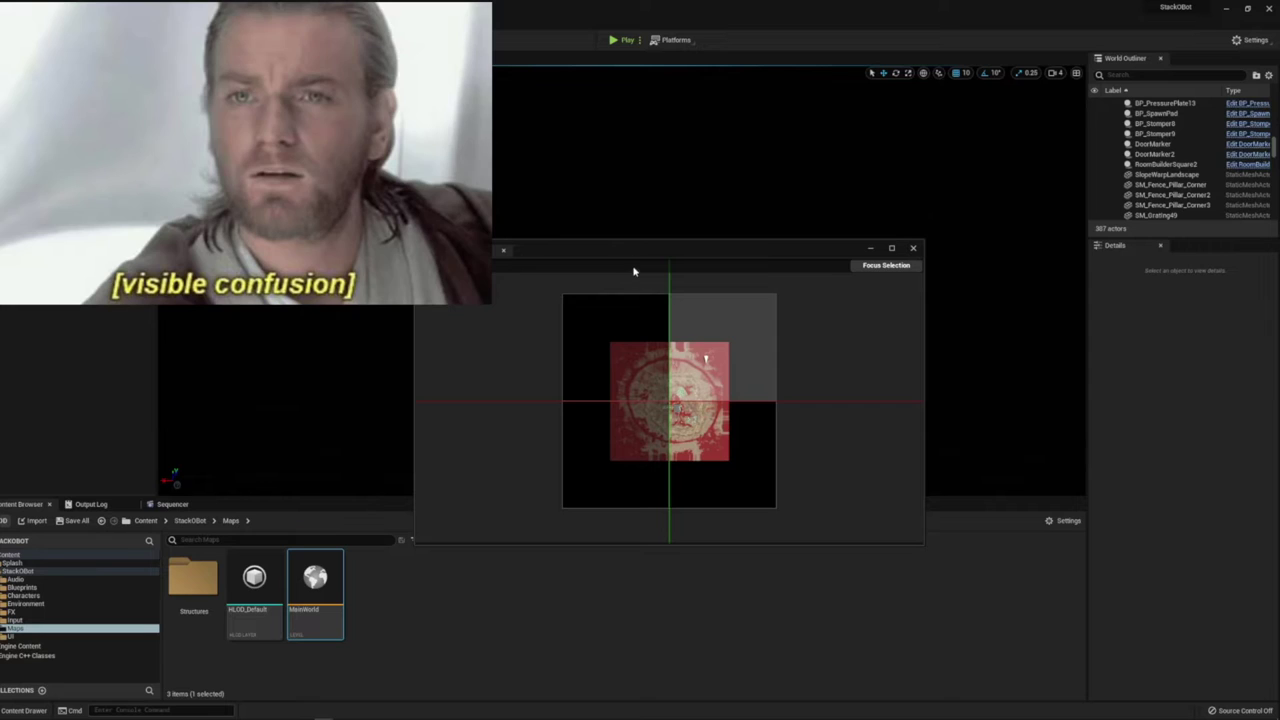
{"action": "left_click_drag", "start_coordinate": [632, 256], "coordinate": [596, 280]}
Marquee-select the left column of map cells and load them
{"action": "left_click_drag", "start_coordinate": [560, 428], "coordinate": [580, 492]}
{"action": "right_click", "coordinate": [578, 470]}
{"action": "left_click", "coordinate": [600, 486]}
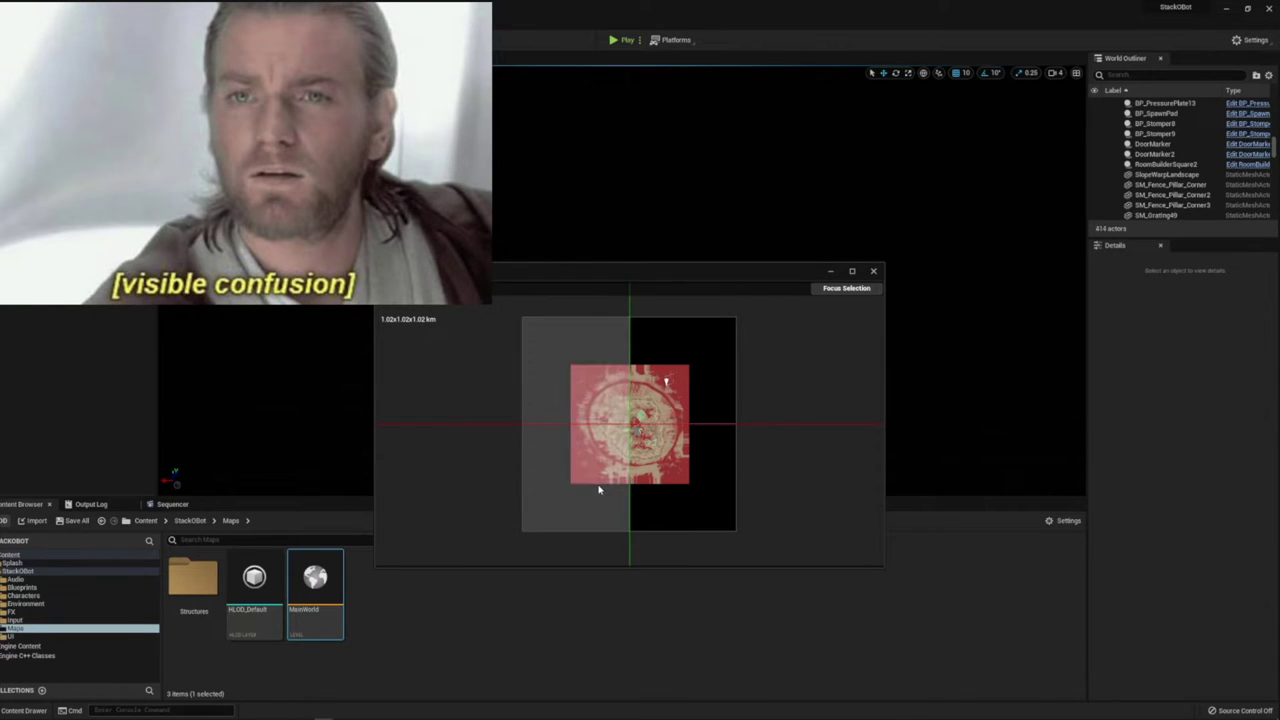
{"action": "left_click", "coordinate": [790, 365]}
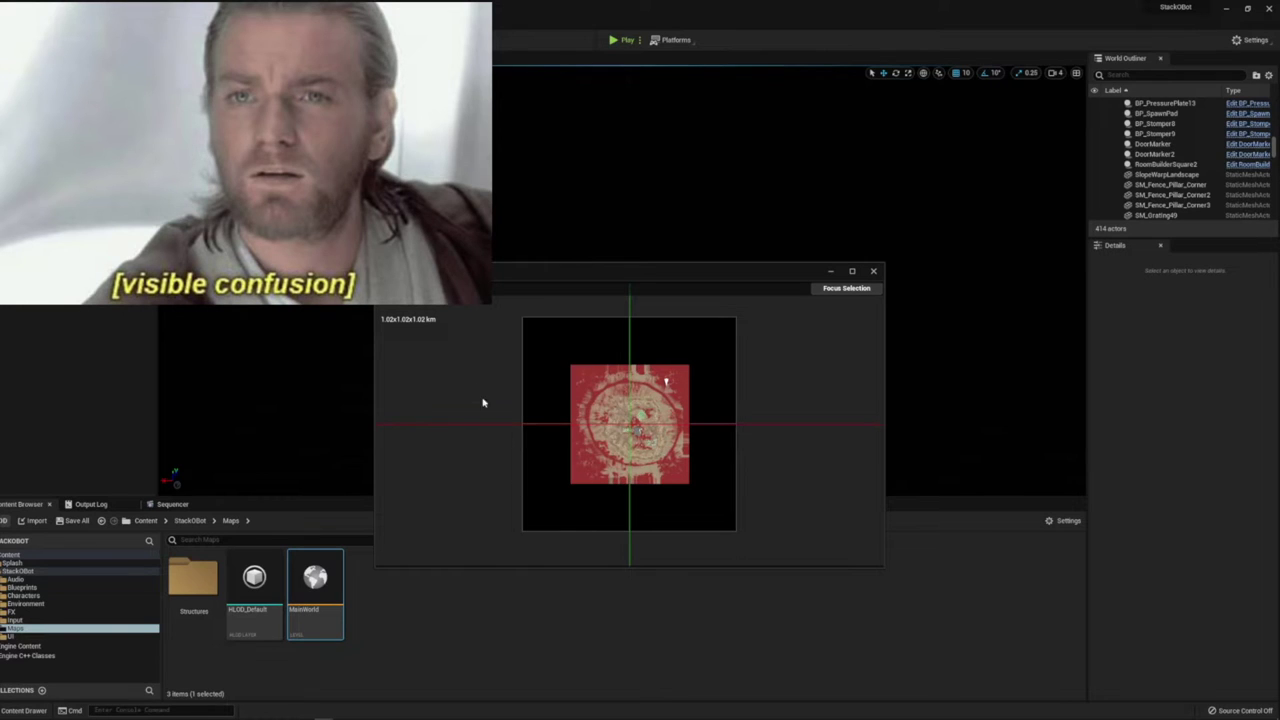
Select and load every remaining cell for 414 actors, then center the map and close the window
{"action": "left_click_drag", "start_coordinate": [480, 383], "coordinate": [680, 468]}
{"action": "right_click", "coordinate": [680, 468]}
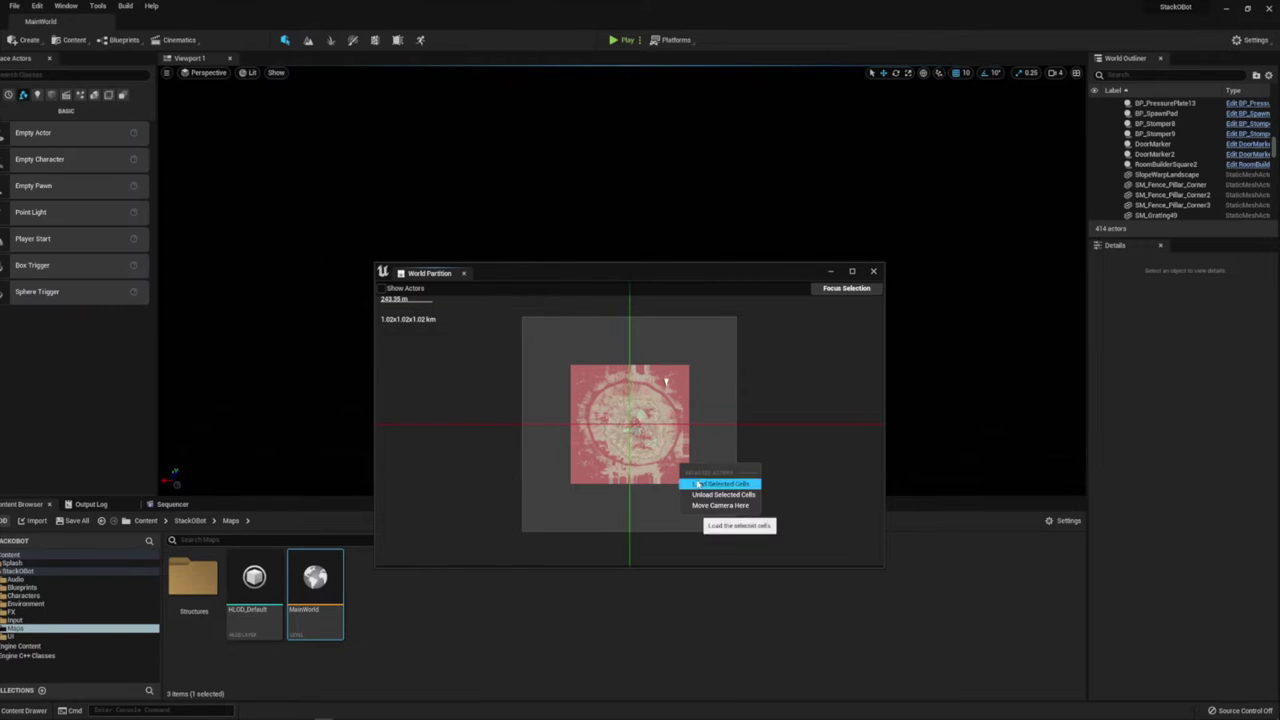
{"action": "left_click", "coordinate": [697, 485]}
{"action": "right_click", "coordinate": [667, 463]}
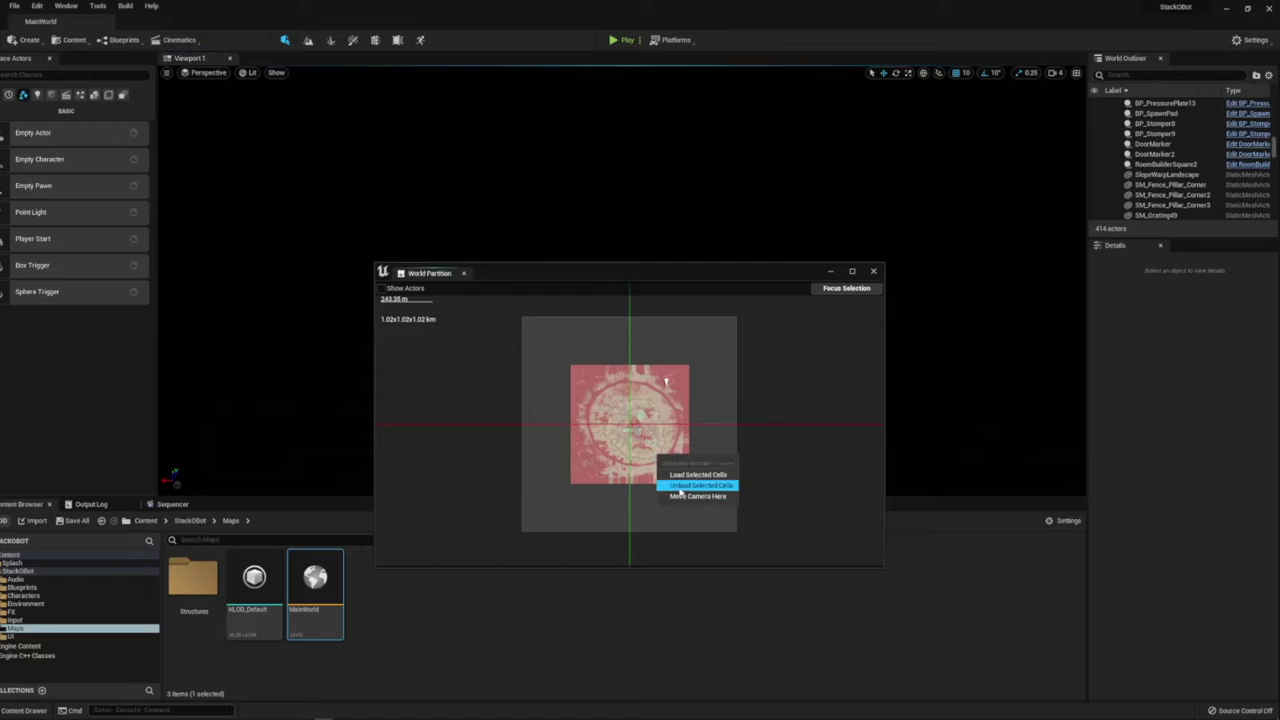
{"action": "left_click", "coordinate": [684, 490]}
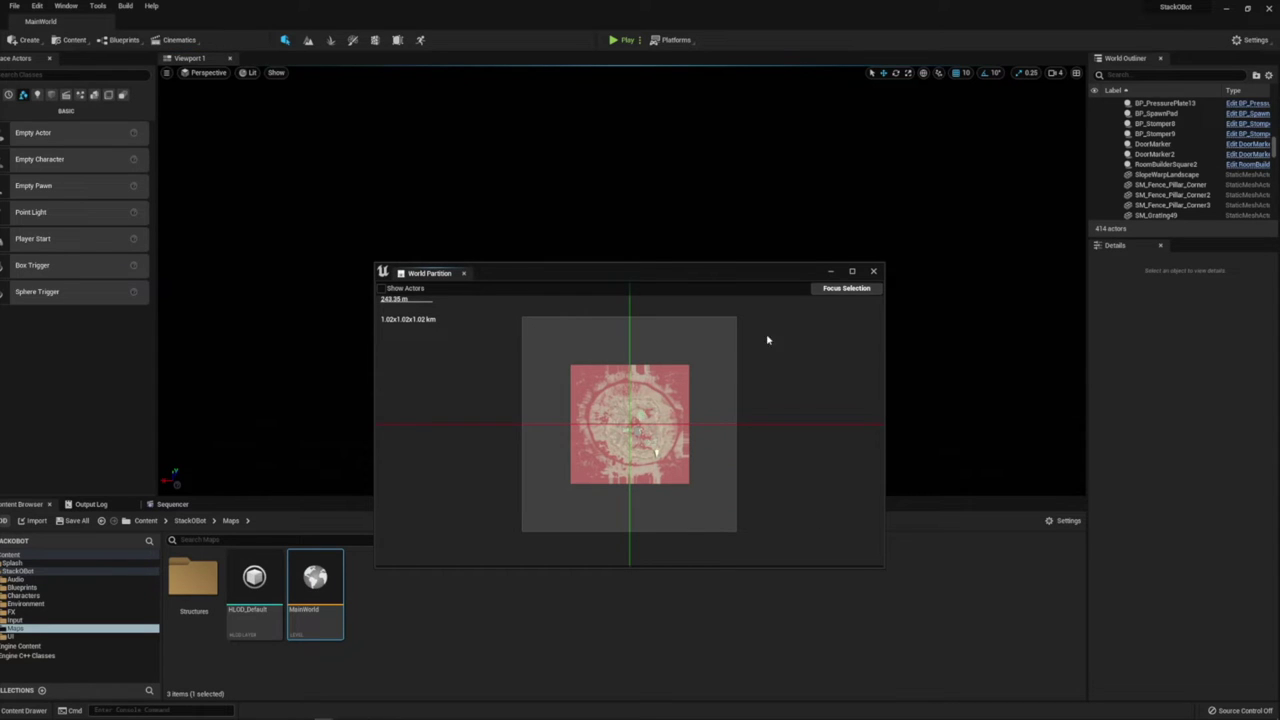
{"action": "left_click", "coordinate": [855, 288]}
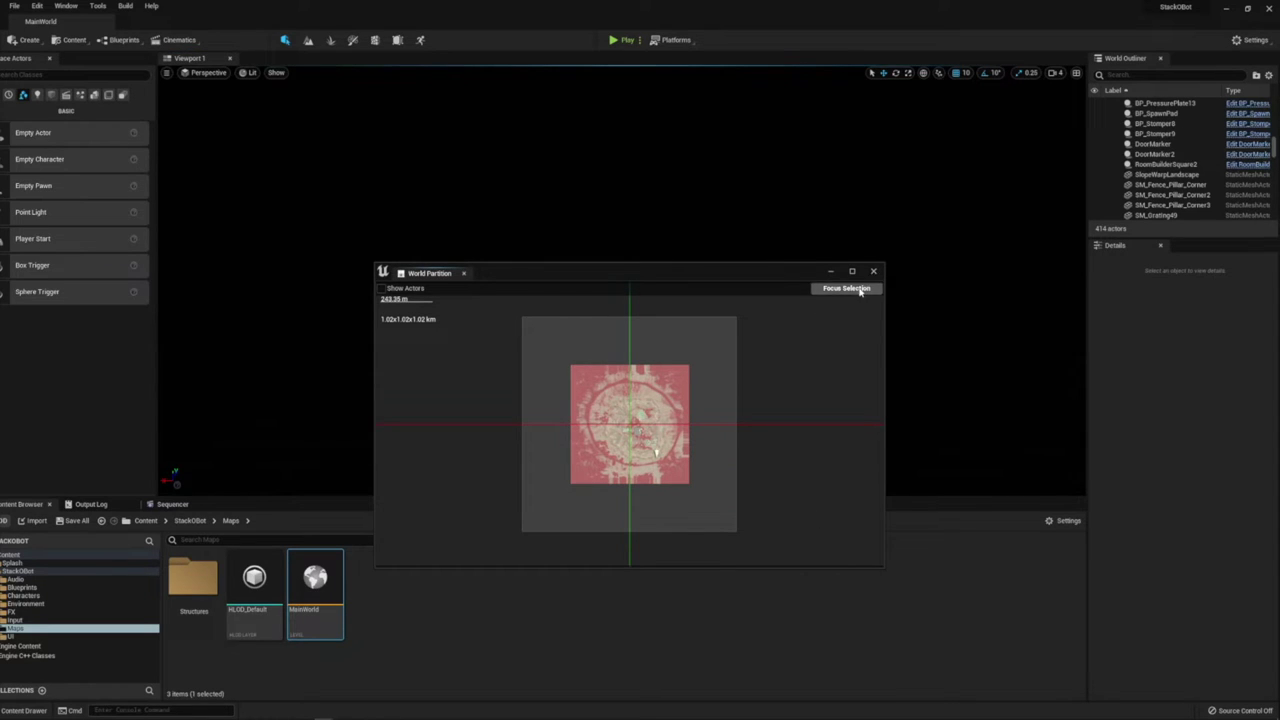
{"action": "left_click", "coordinate": [873, 271]}
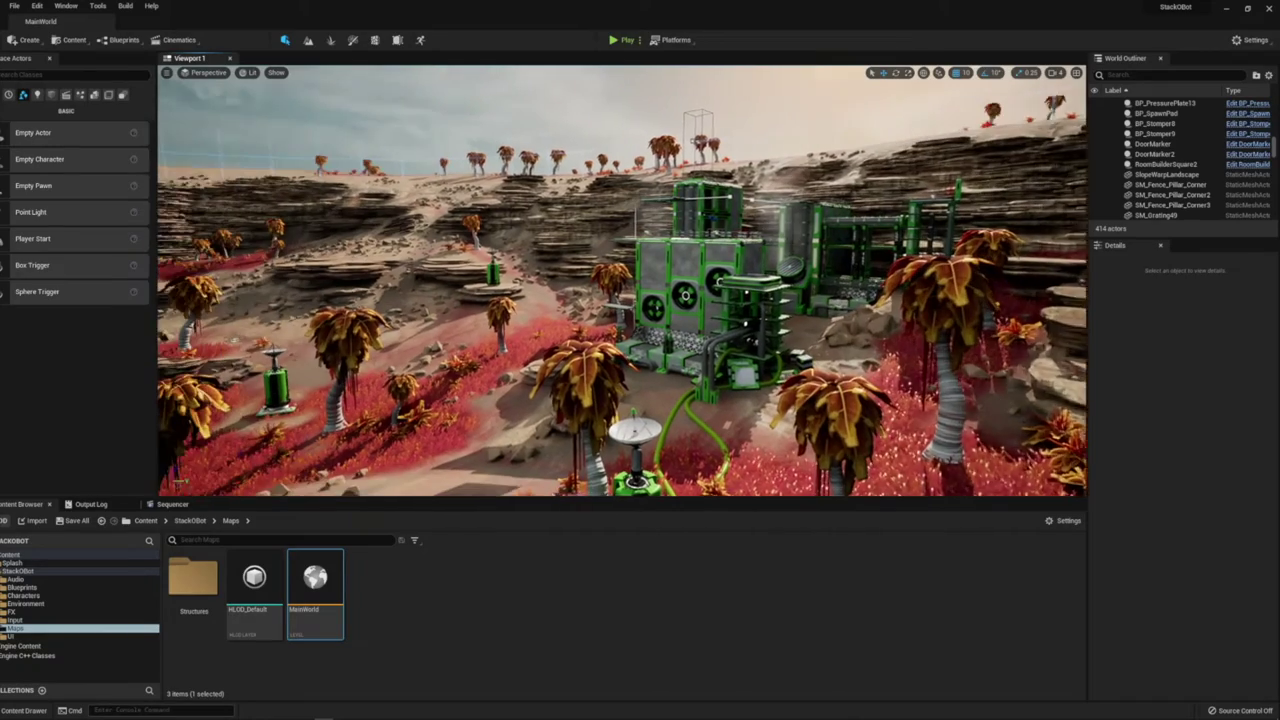
Fly the camera back to overlook the loaded green structures, trees and rocky terrain
{"action": "right_click_drag", "start_coordinate": [611, 78], "coordinate": [580, 78]}
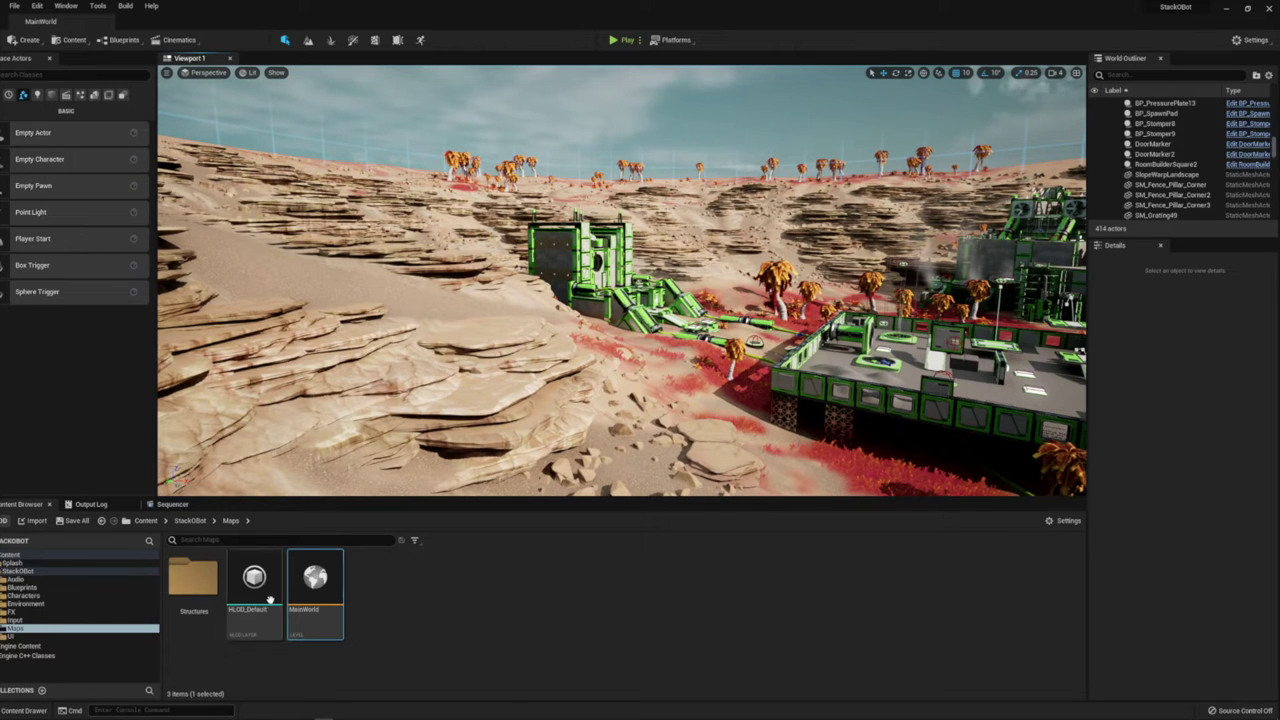
Open the Structures folder and its BPP_Struct_001 packed level blueprint
{"action": "double_click", "coordinate": [195, 580]}
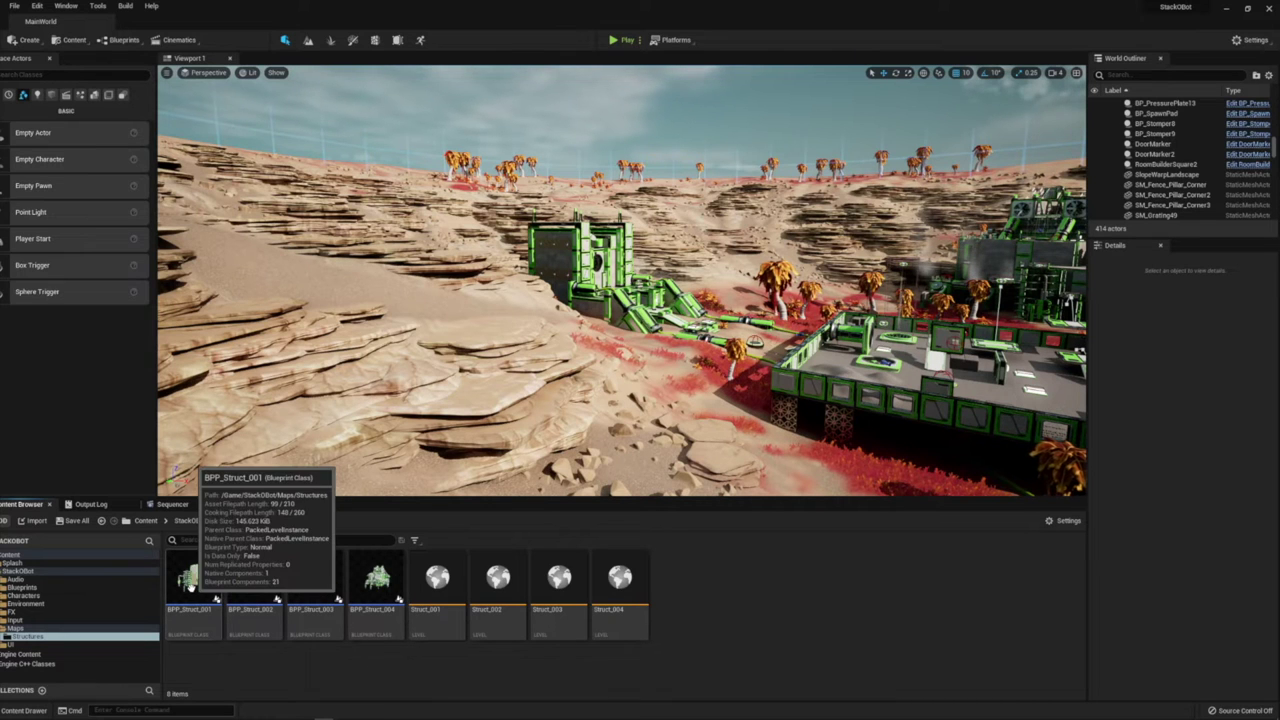
{"action": "double_click", "coordinate": [190, 588]}
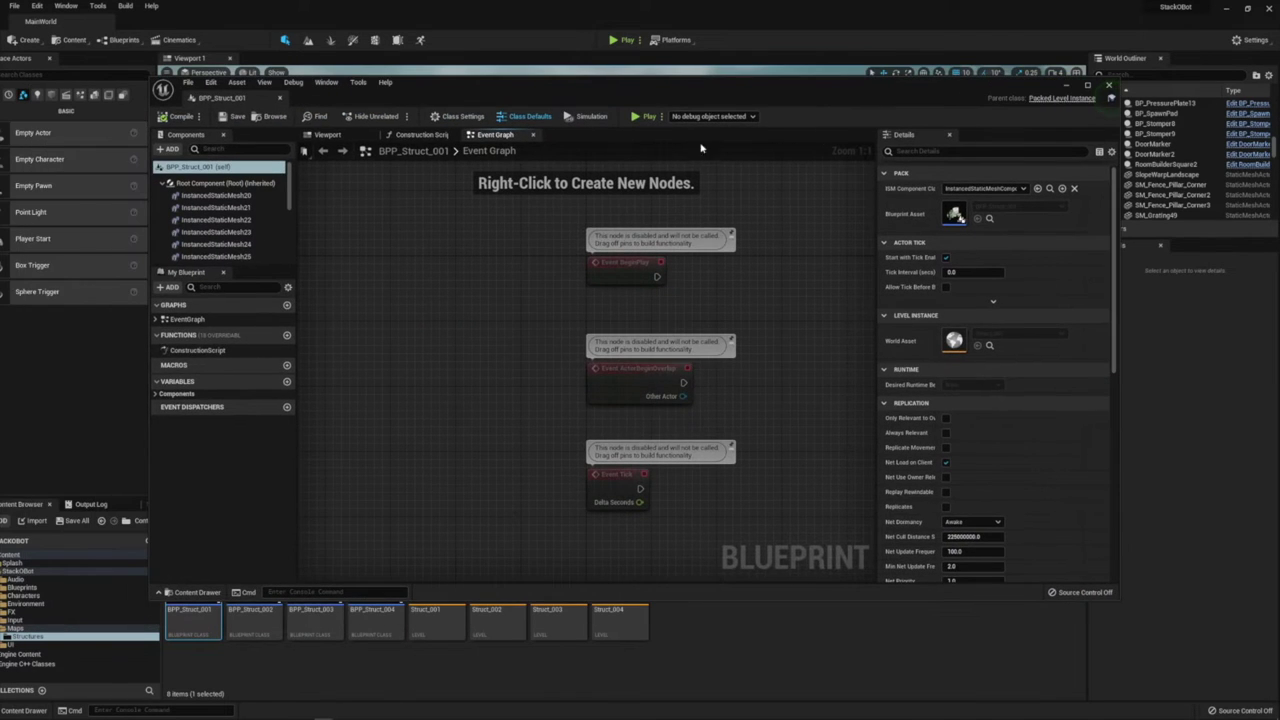
Inspect BPP_Struct_001's stacked tower mesh in the 3-D view, then close the blueprint editor
{"action": "left_click", "coordinate": [327, 134]}
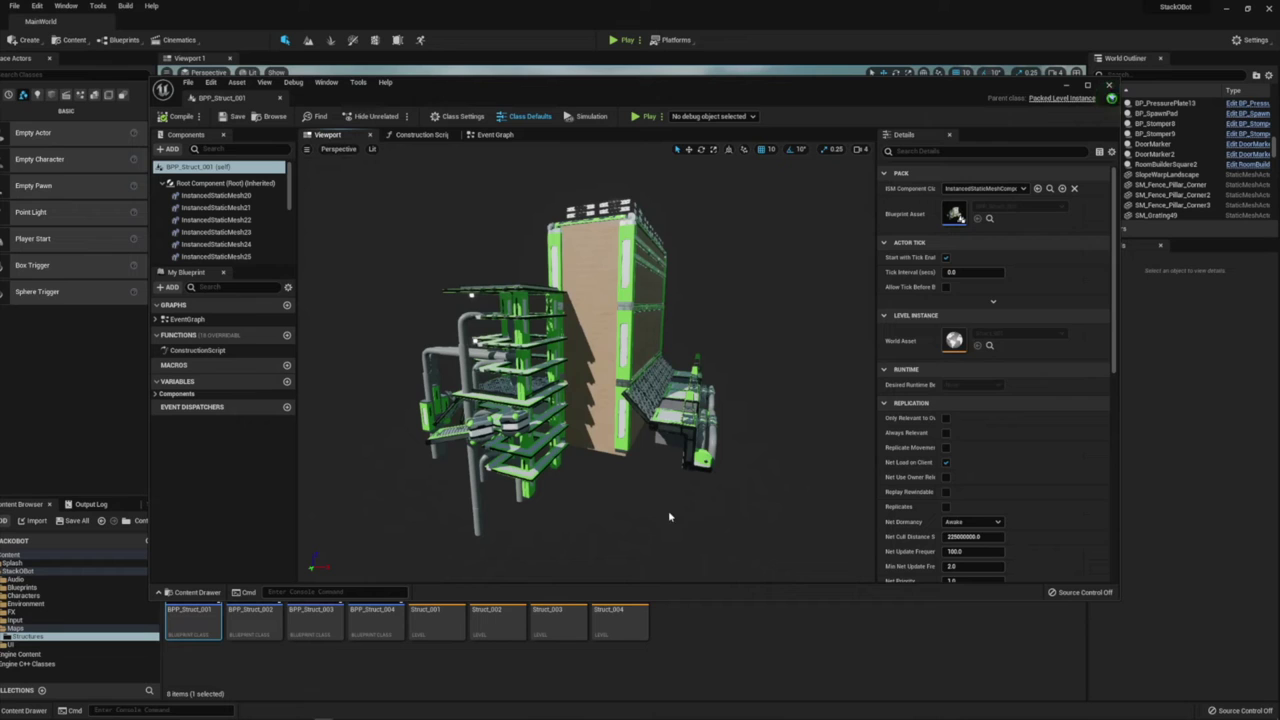
{"action": "left_click", "coordinate": [470, 295]}
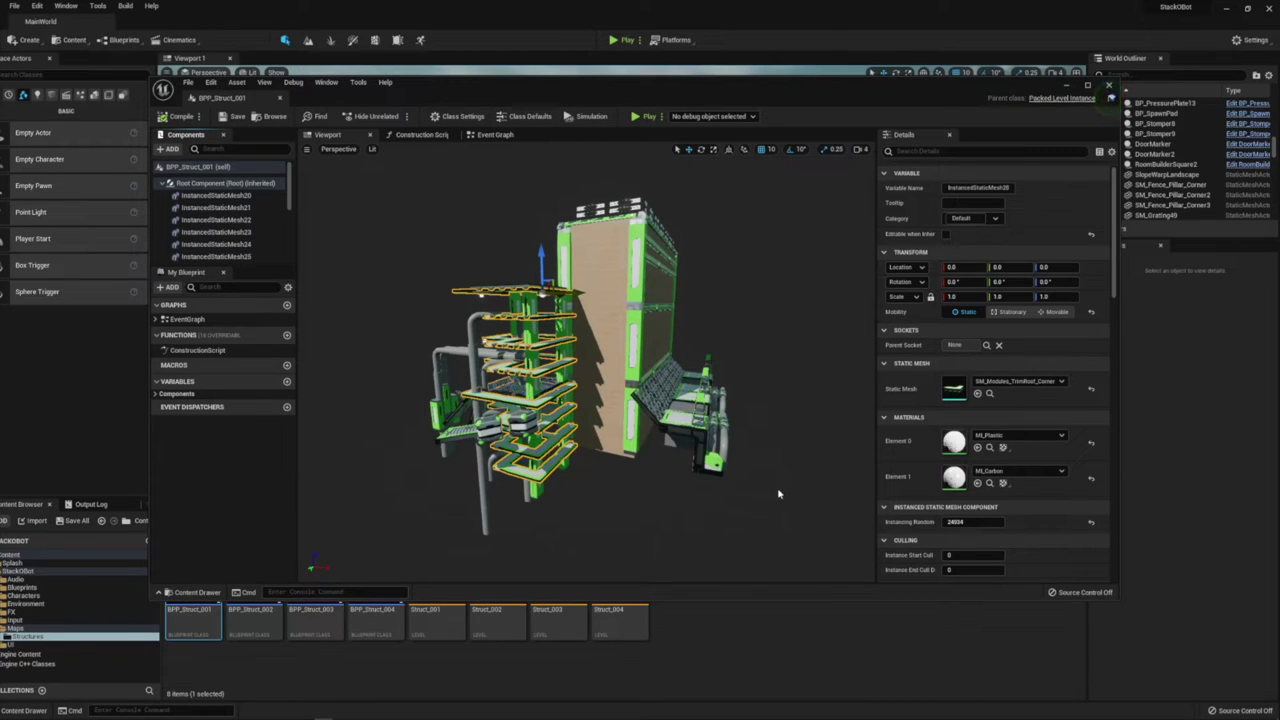
{"action": "mouse_move", "coordinate": [778, 390]}
{"action": "right_mouse_down"}
{"action": "mouse_move", "coordinate": [760, 380]}
{"action": "mouse_move", "coordinate": [800, 385]}
{"action": "mouse_move", "coordinate": [788, 380]}
{"action": "right_mouse_up"}
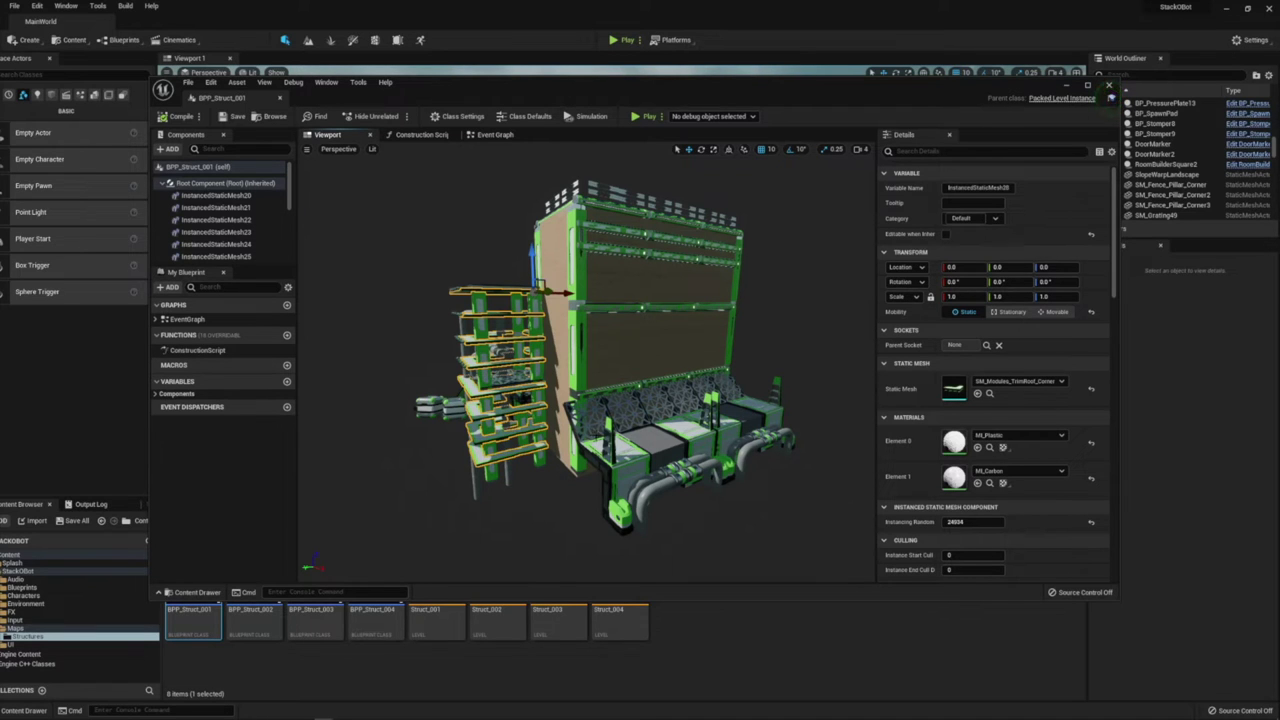
{"action": "left_click", "coordinate": [1111, 98]}
{"action": "left_click", "coordinate": [1111, 98]}
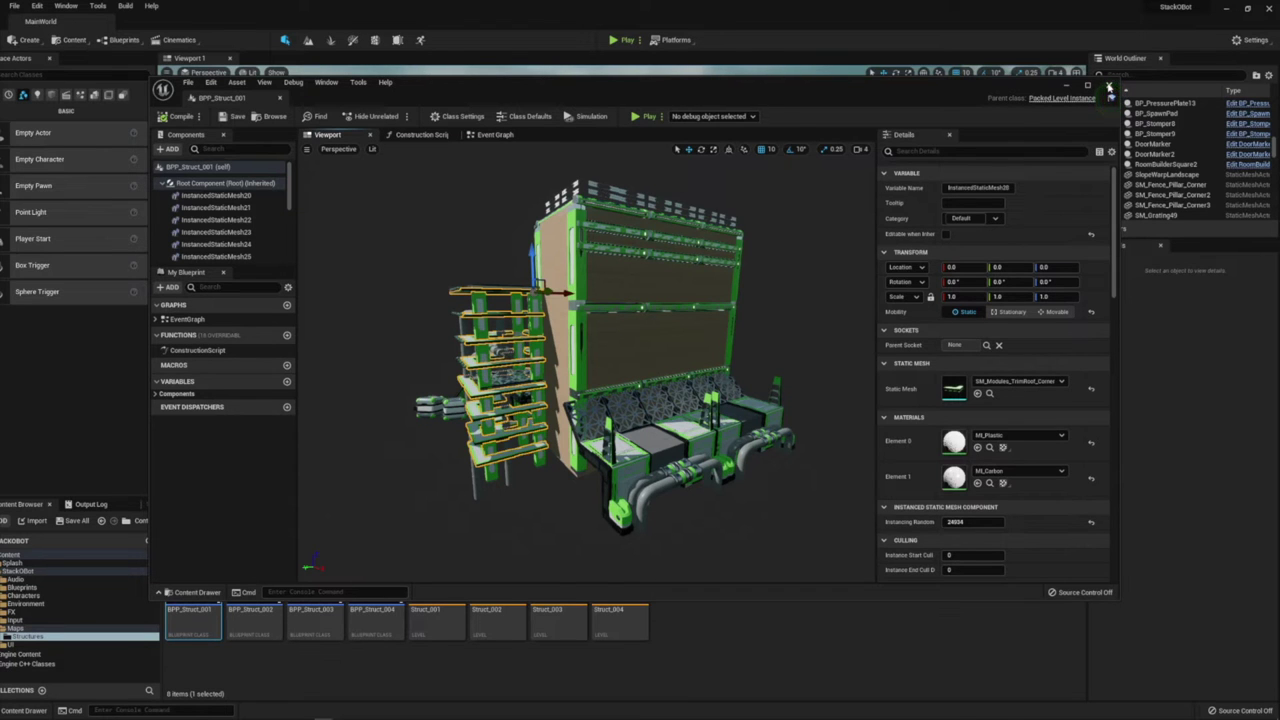
{"action": "left_click", "coordinate": [1109, 86]}
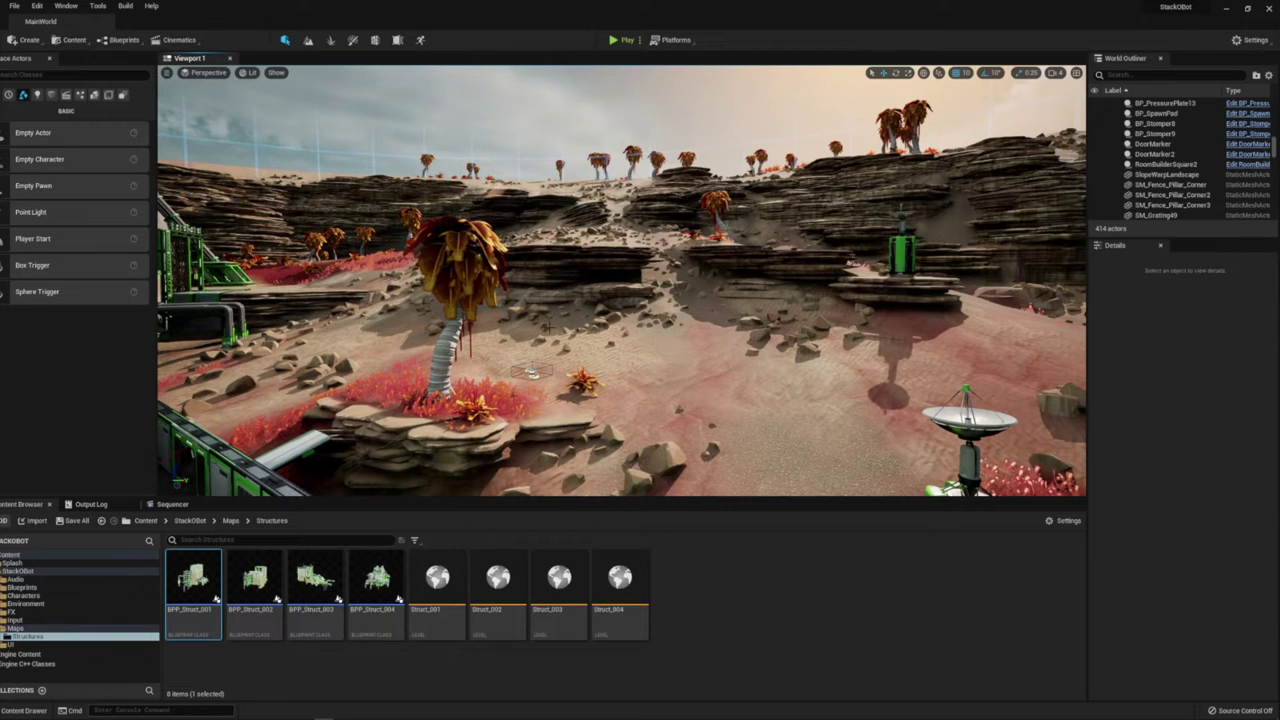
Fly the camera past the palm tree and across the landscape toward the green platform base
{"action": "right_click_drag", "start_coordinate": [530, 327], "coordinate": [446, 327]}
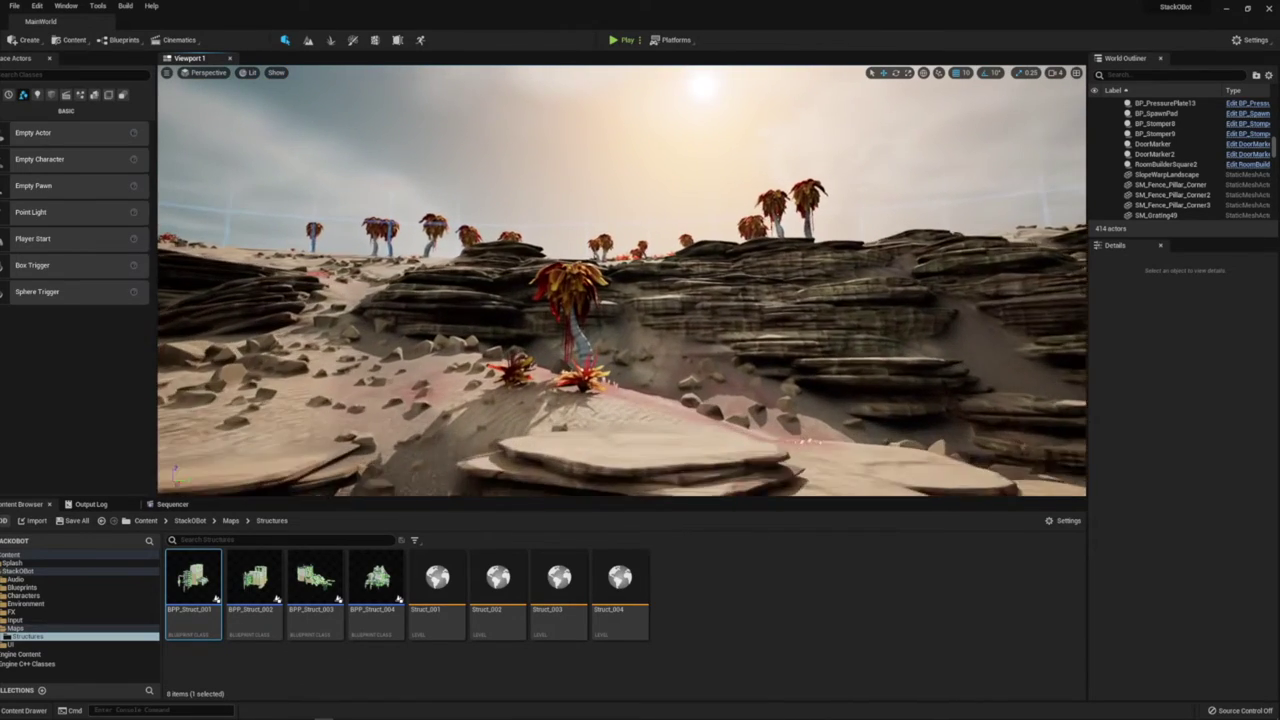
{"action": "key", "text": "w"}
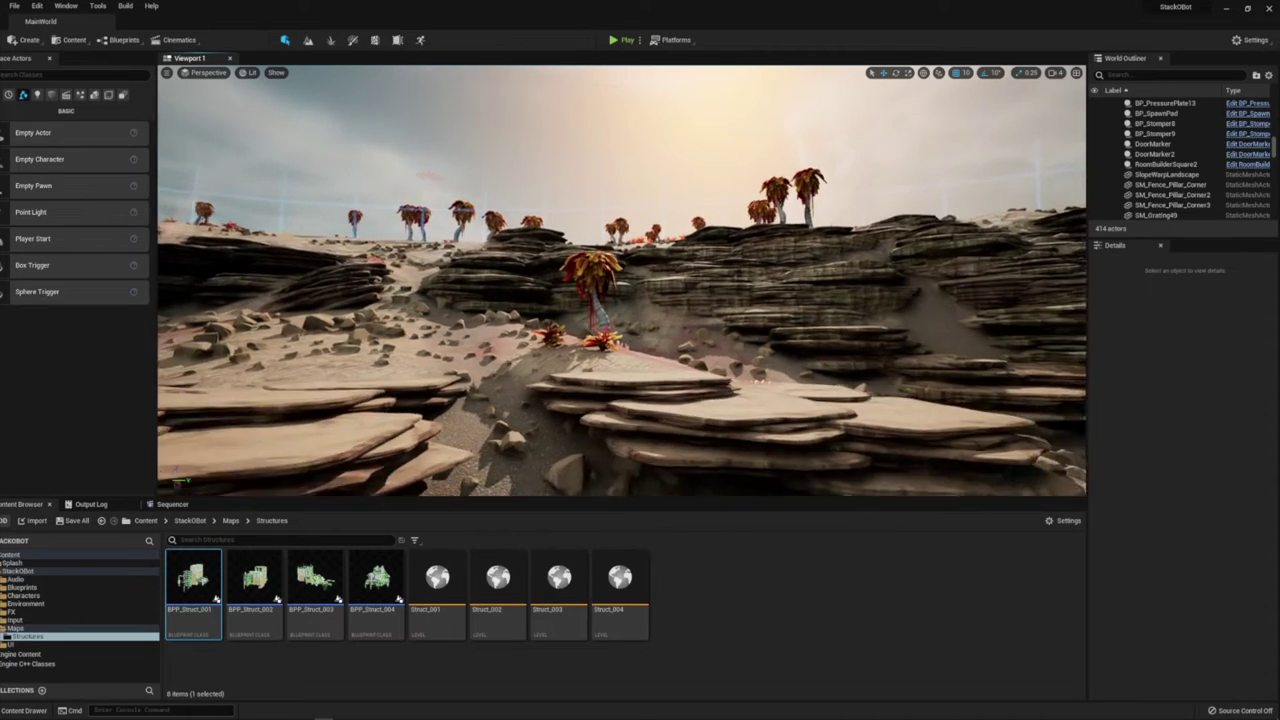
{"action": "right_click_drag", "start_coordinate": [446, 327], "coordinate": [458, 323]}
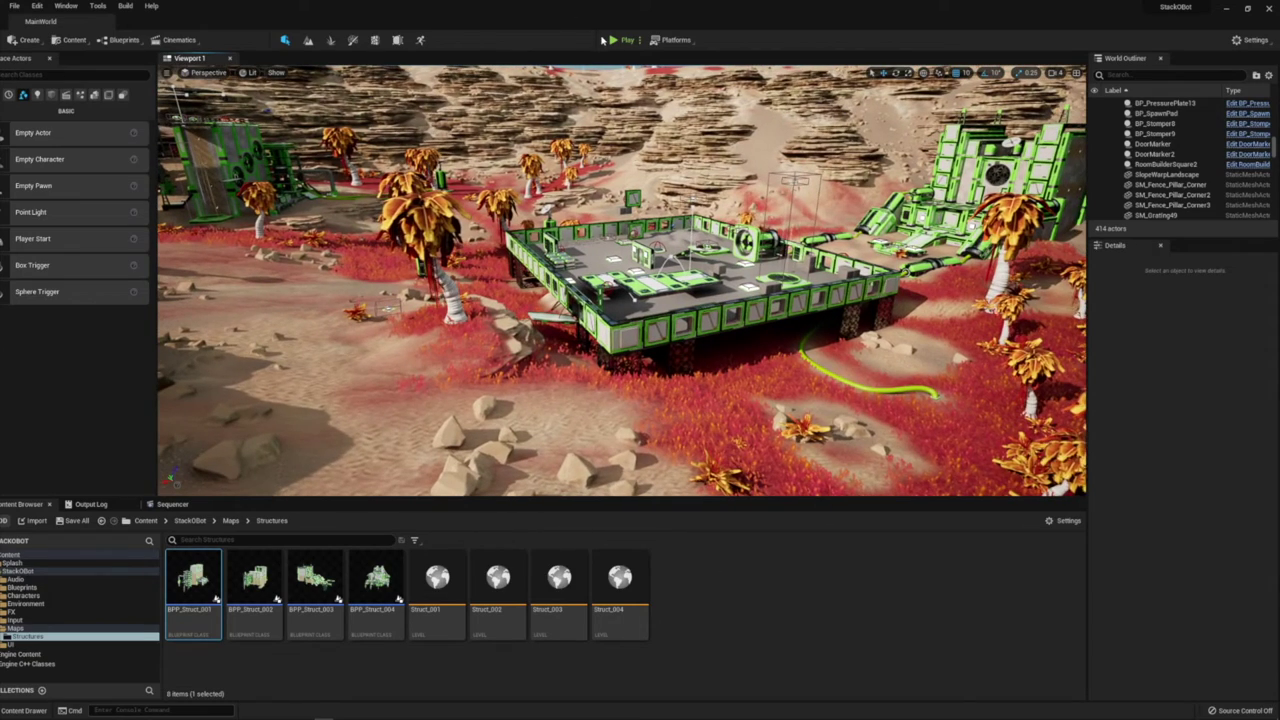
Run two Play-in-Editor sessions, stopping each with Esc
{"action": "left_click", "coordinate": [620, 40]}
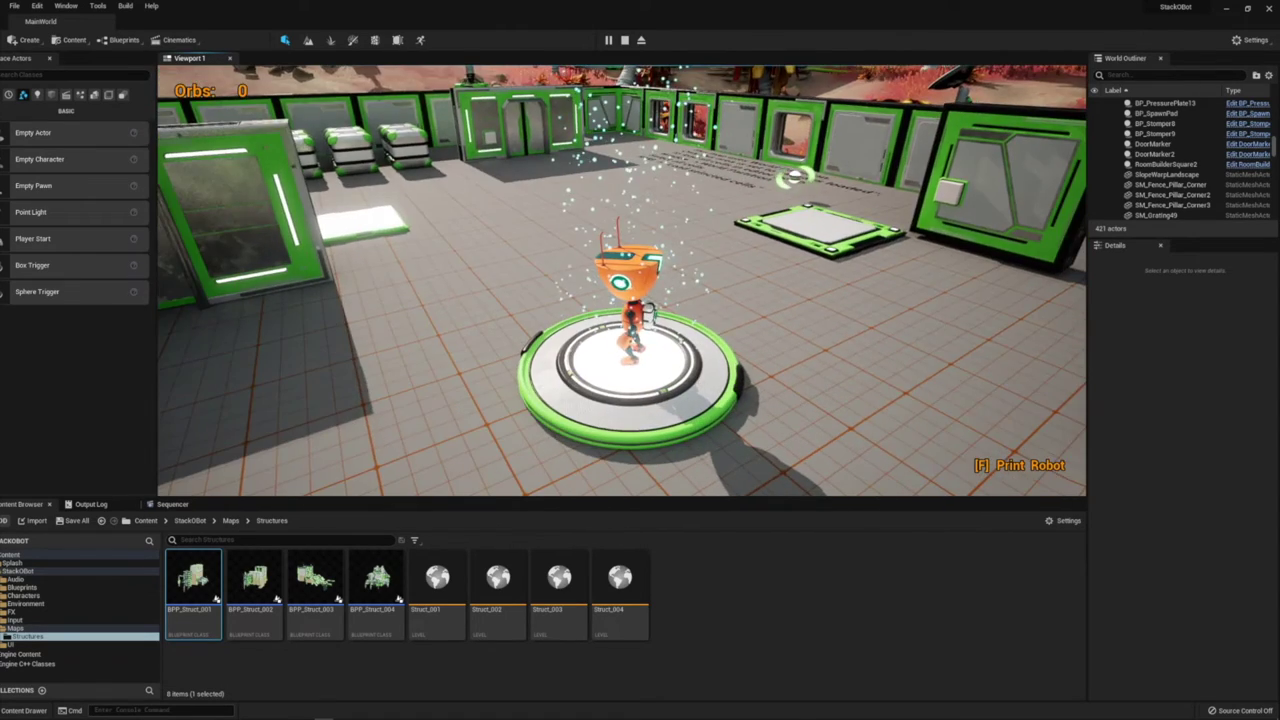
{"action": "key", "text": "Escape"}
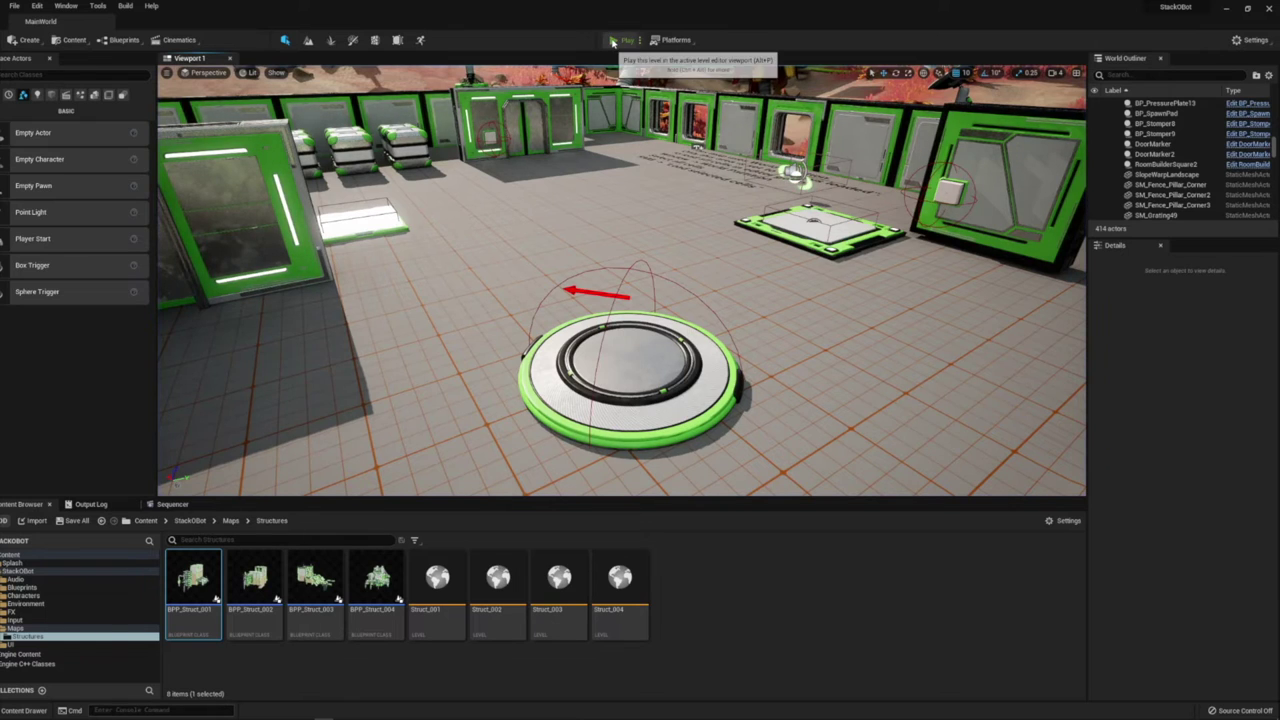
{"action": "left_click", "coordinate": [613, 42]}
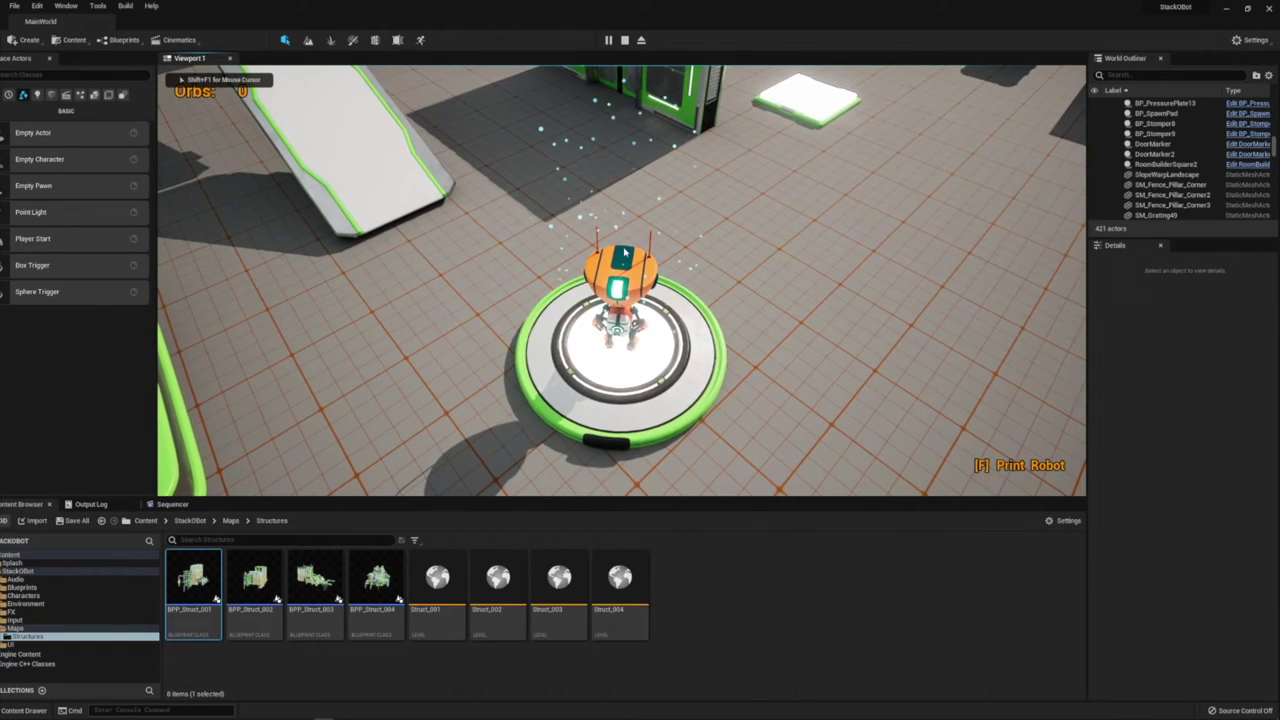
{"action": "key", "text": "Escape"}
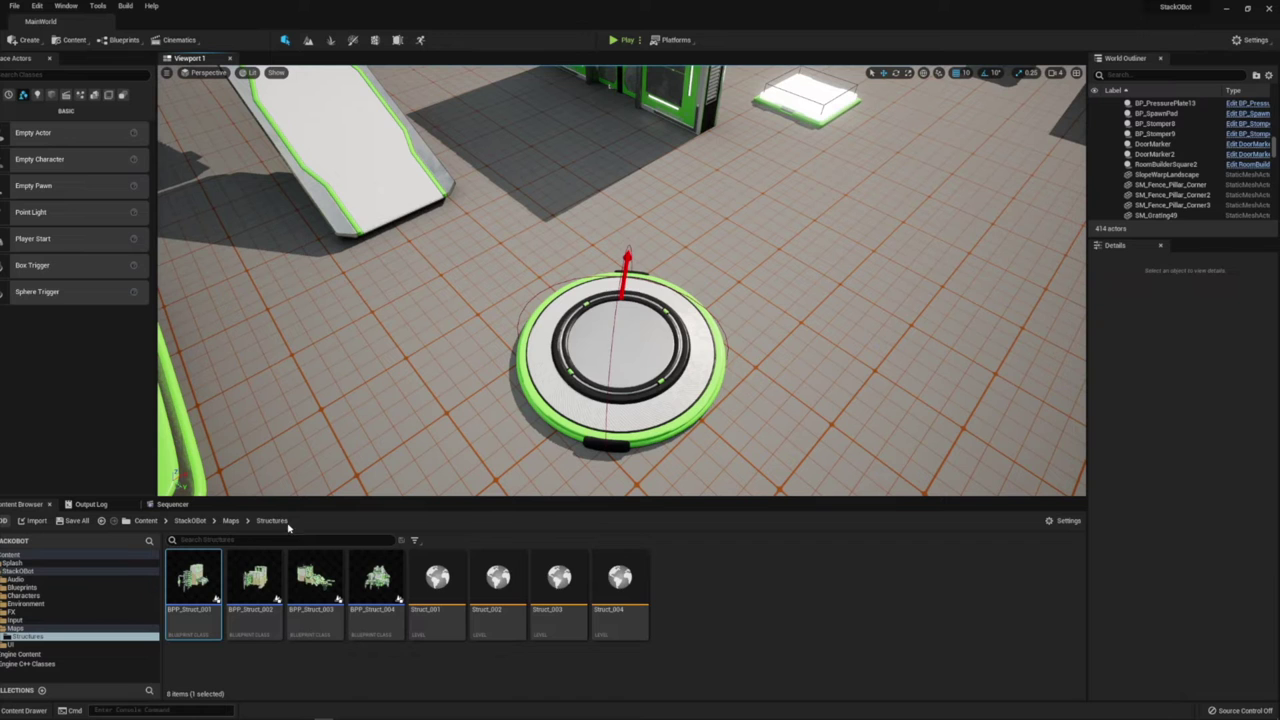
Browse to the StackOBot > Blueprints > Framework folder in the Content Browser
{"action": "left_click", "coordinate": [191, 521]}
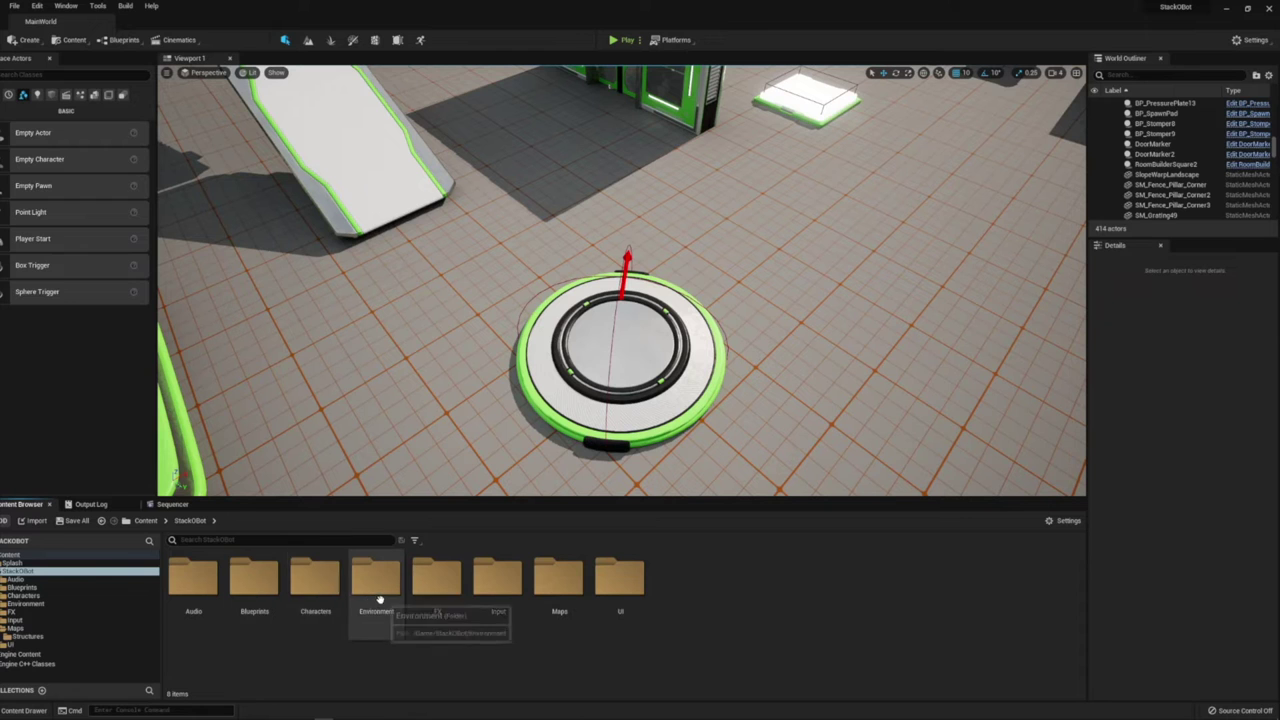
{"action": "double_click", "coordinate": [256, 585]}
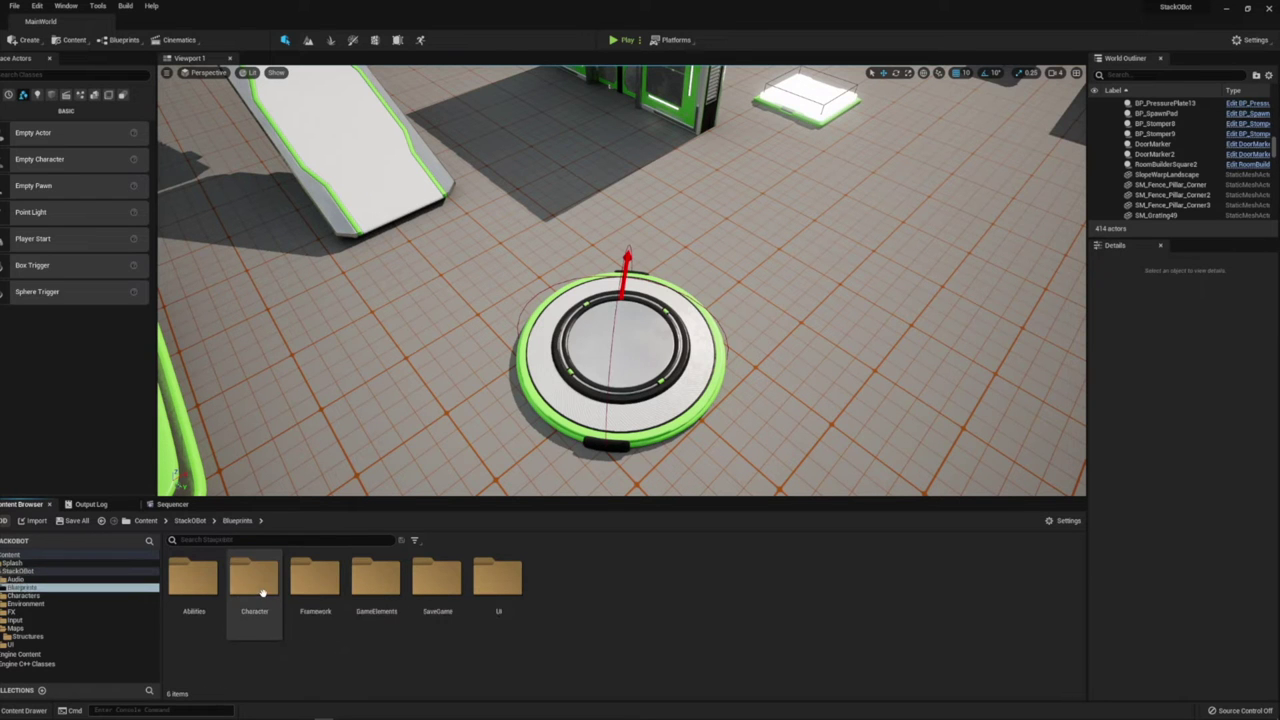
{"action": "double_click", "coordinate": [313, 583]}
Read through the HUD_InGame event graph, close the blueprint editor, and start Play
{"action": "double_click", "coordinate": [428, 588]}
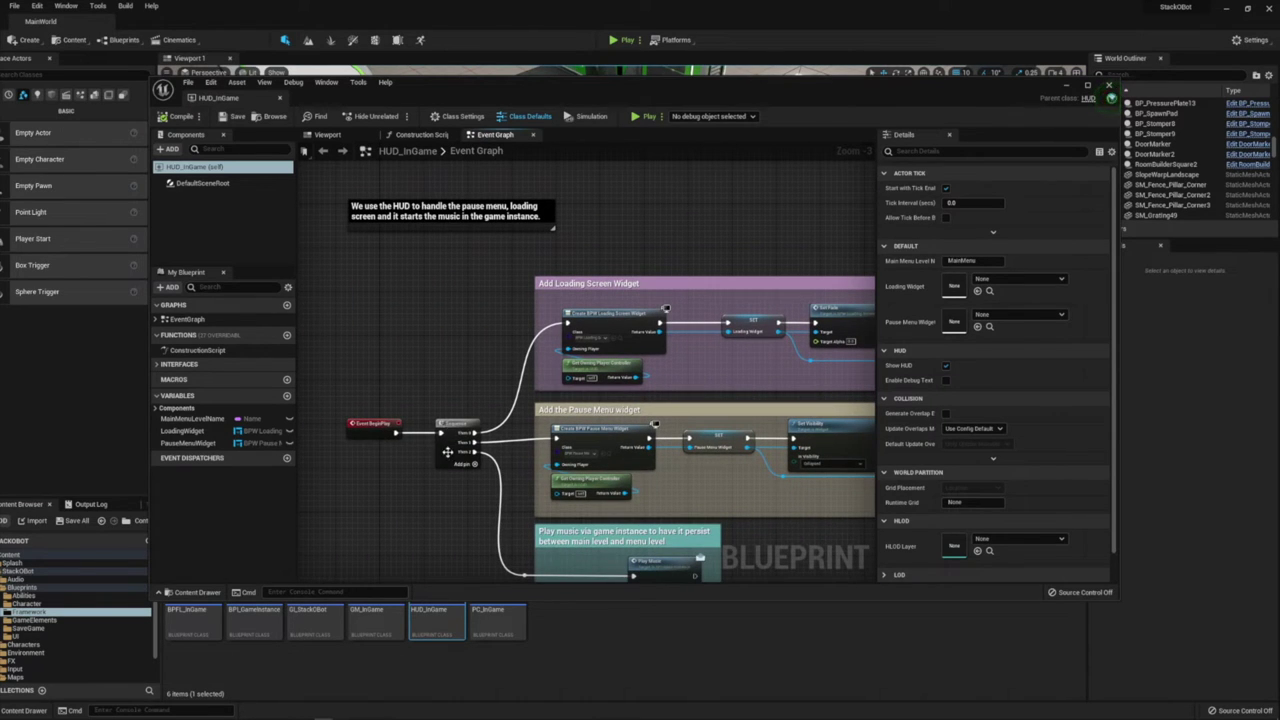
{"action": "right_click_drag", "start_coordinate": [493, 396], "coordinate": [437, 385]}
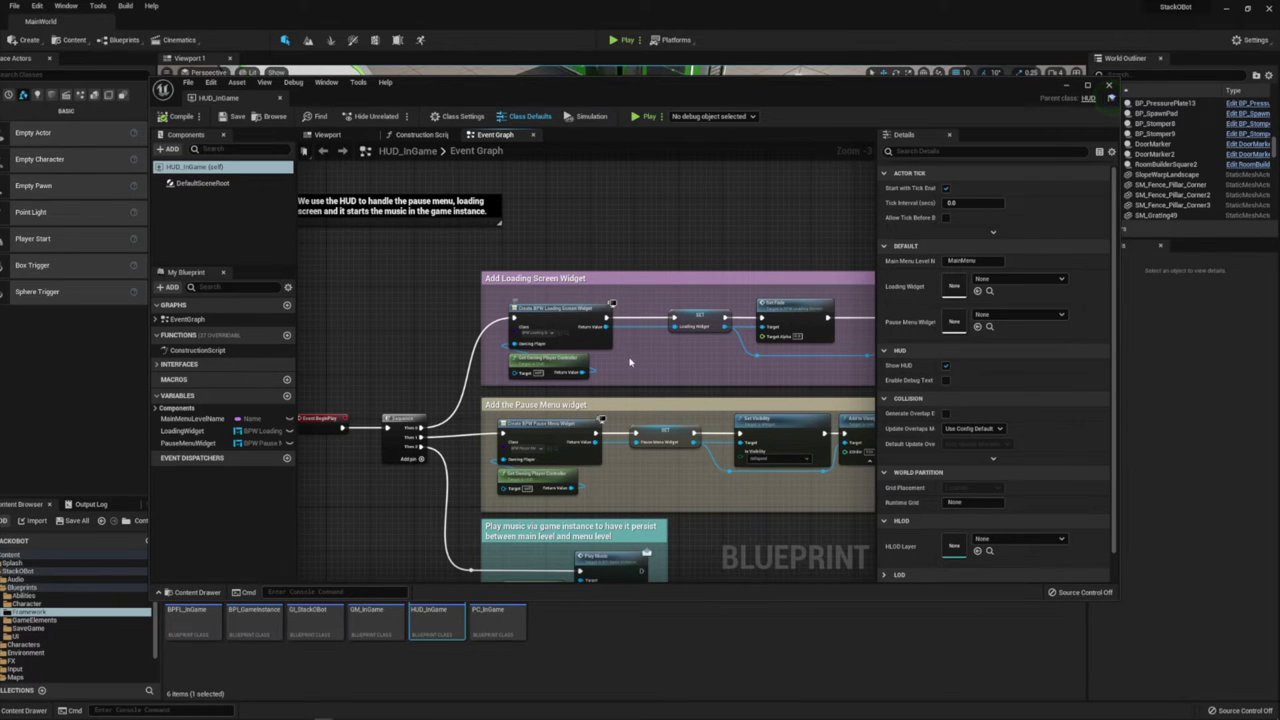
{"action": "right_click_drag", "start_coordinate": [834, 253], "coordinate": [546, 265]}
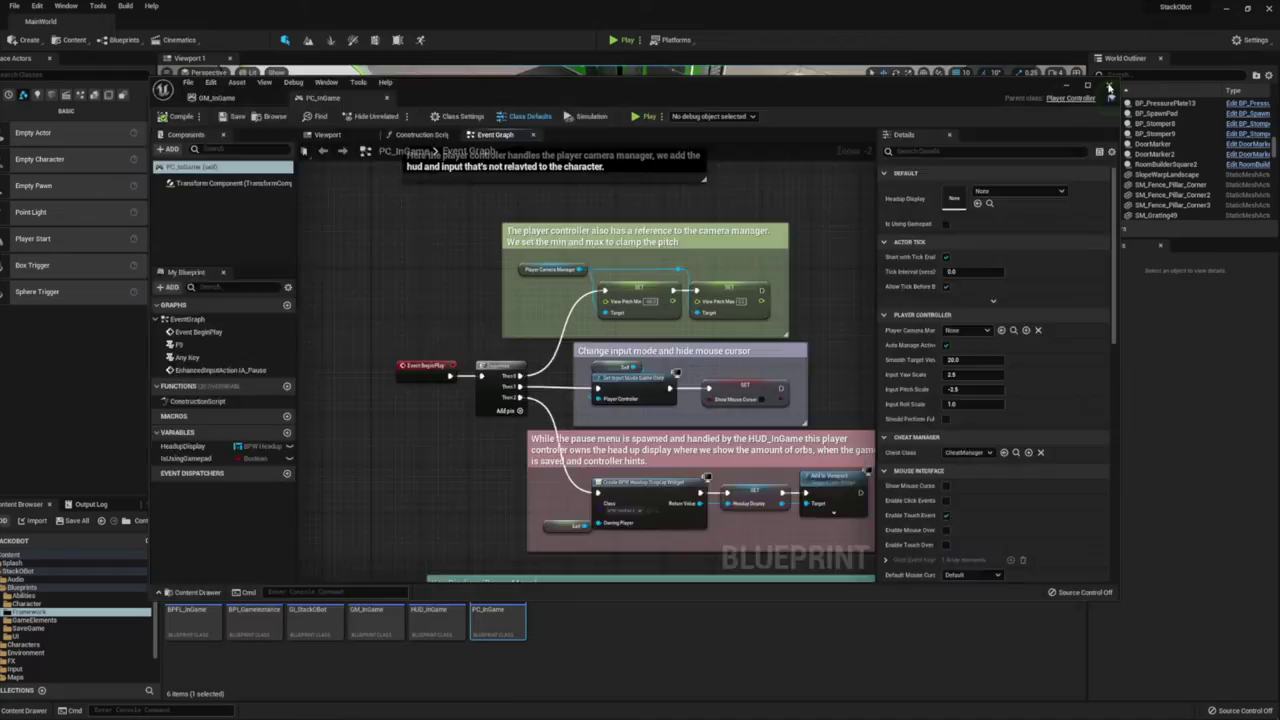
{"action": "left_click", "coordinate": [1109, 86]}
{"action": "left_click", "coordinate": [613, 40]}
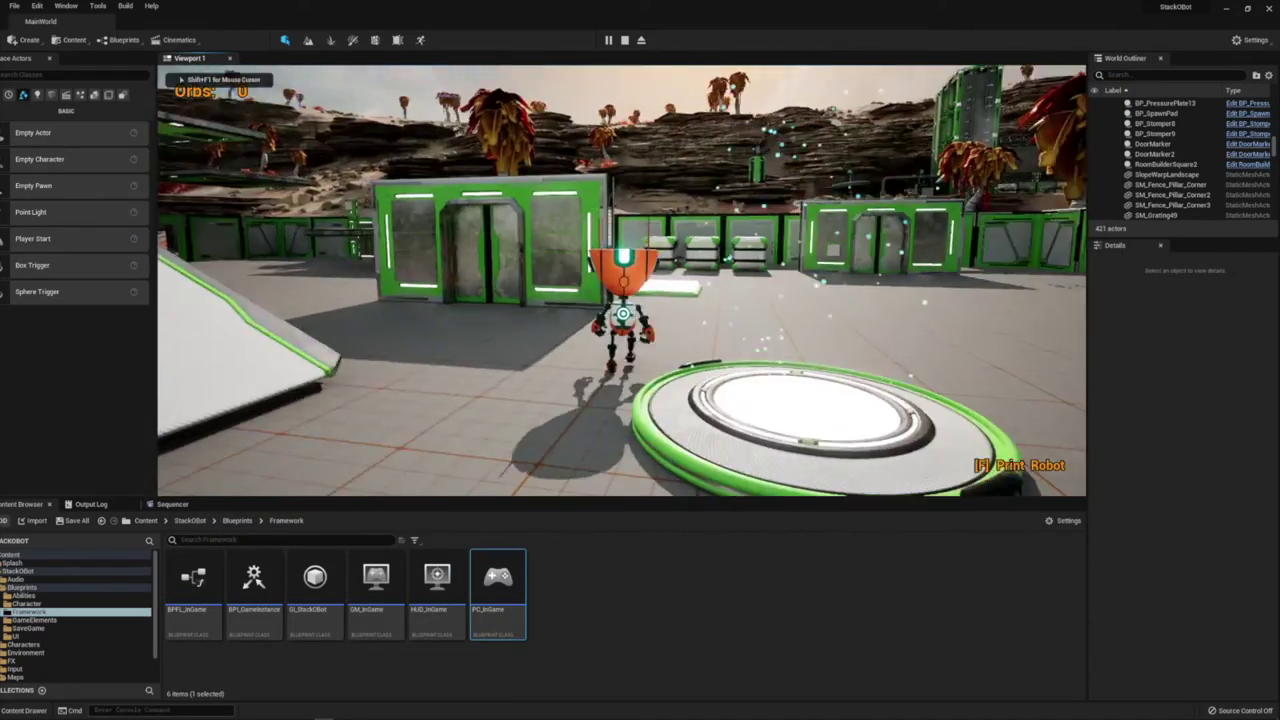
Walk the robot around the base and up the ramp, then print a new robot with F
{"action": "key", "text": "w"}
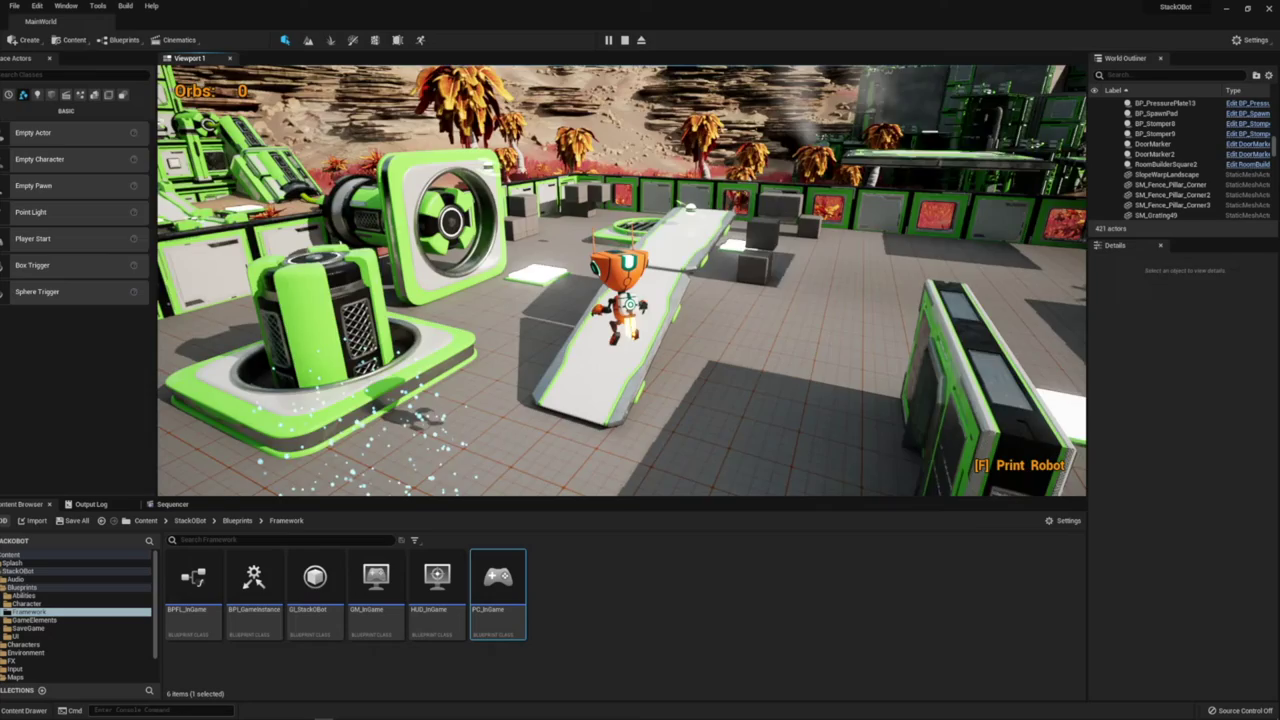
{"action": "key", "text": "s"}
{"action": "key", "text": "w"}
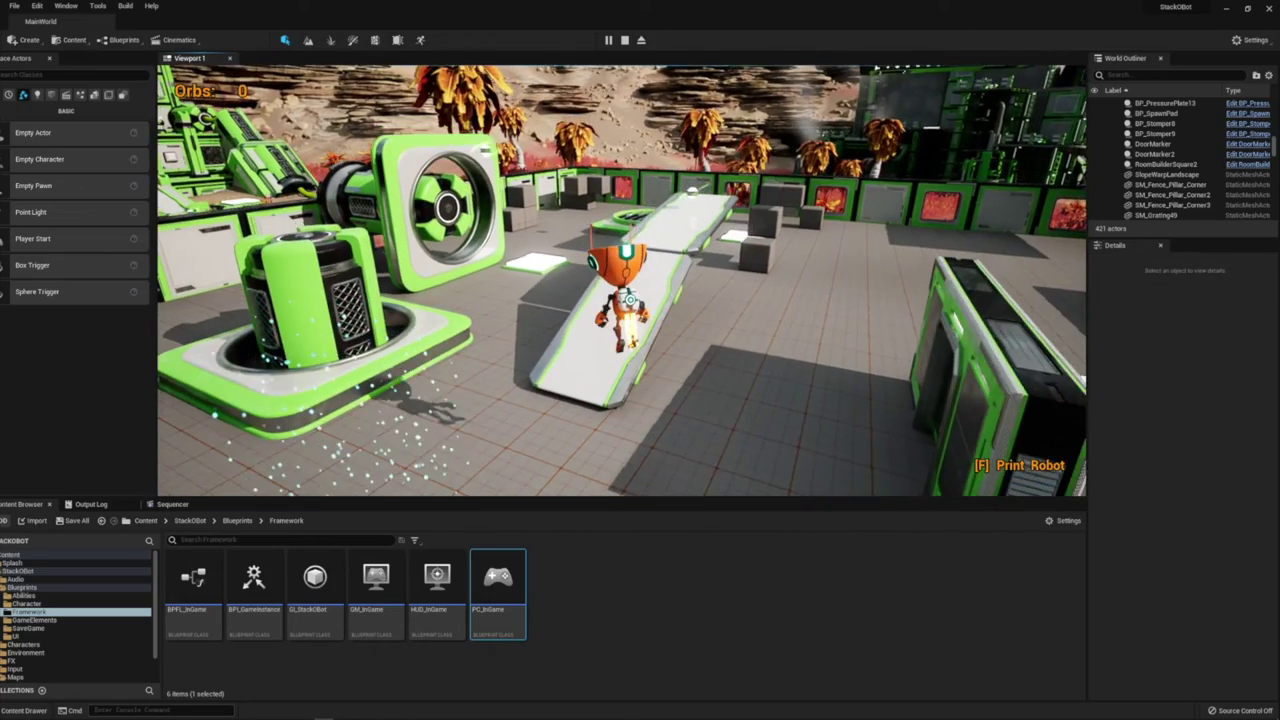
{"action": "key", "text": "s"}
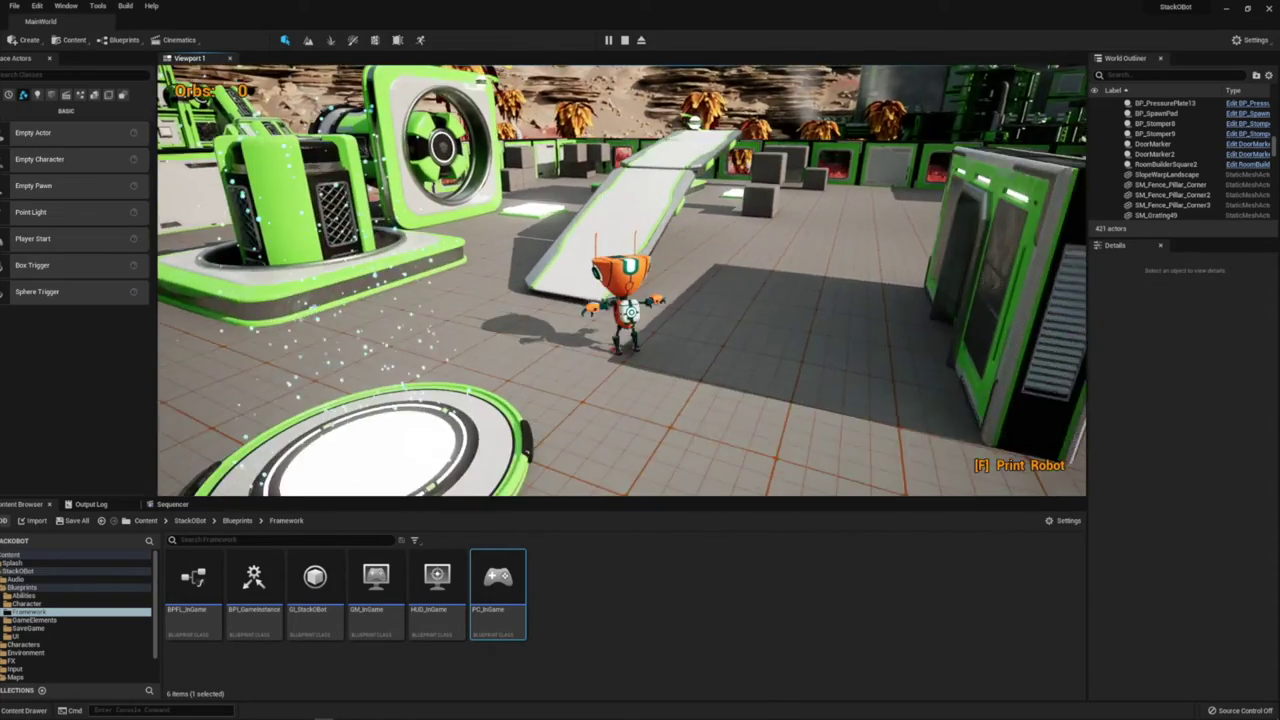
{"action": "key", "text": "w"}
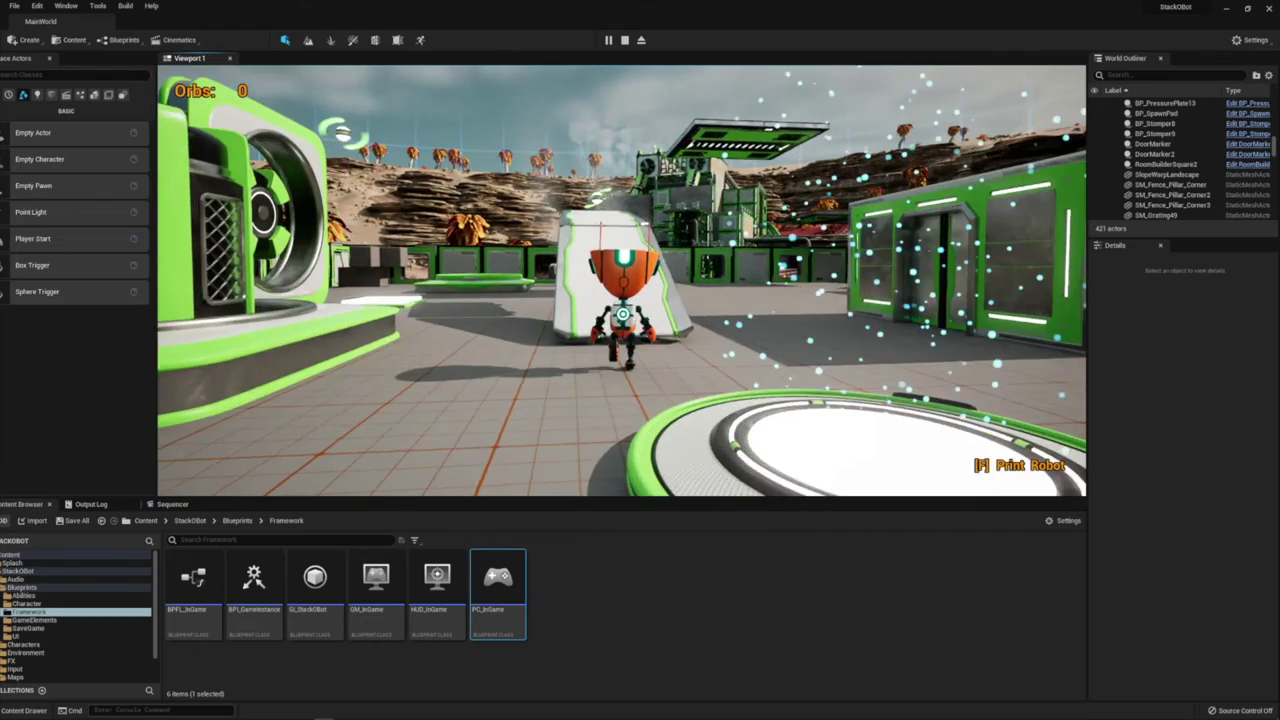
{"action": "key", "text": "w"}
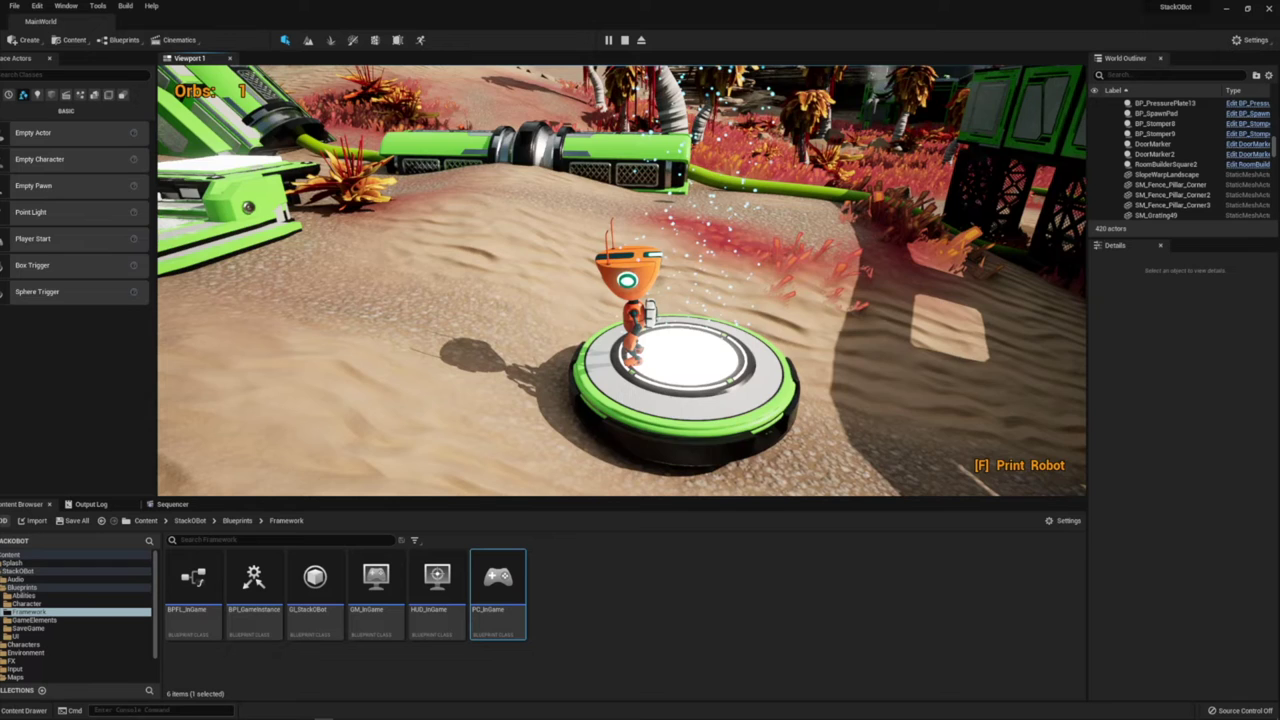
{"action": "key", "text": "w"}
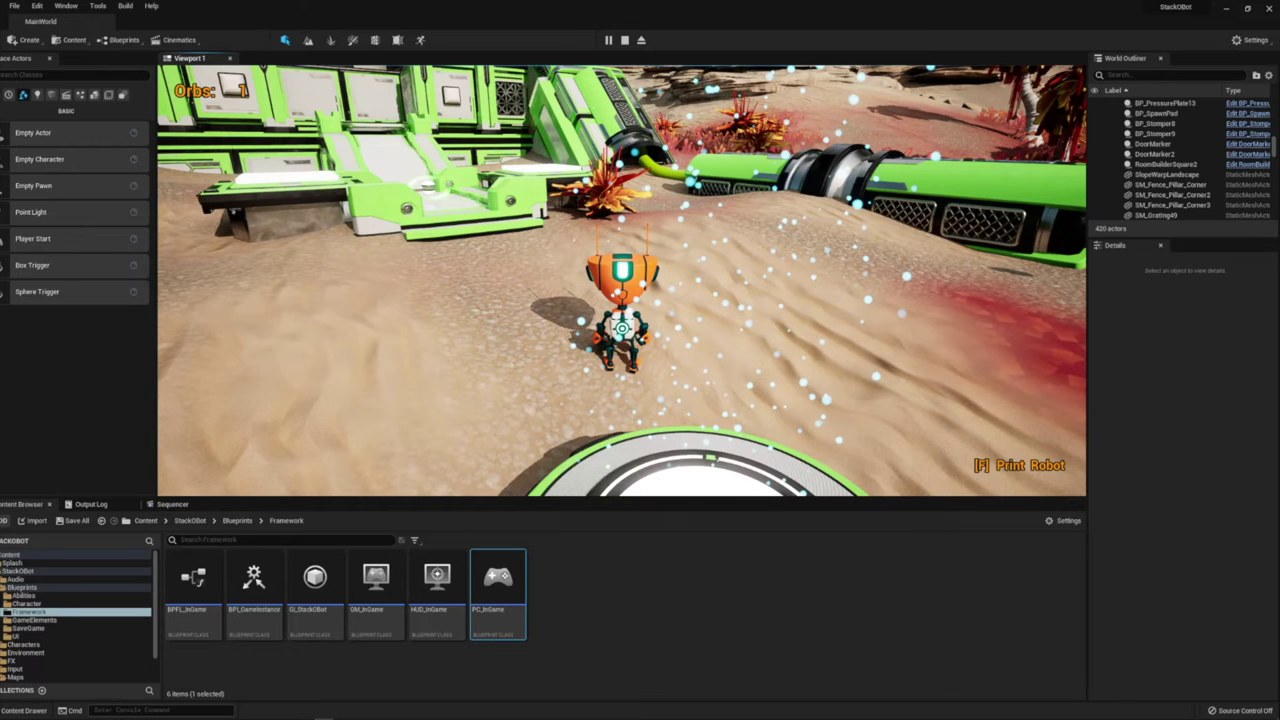
{"action": "key", "text": "f"}
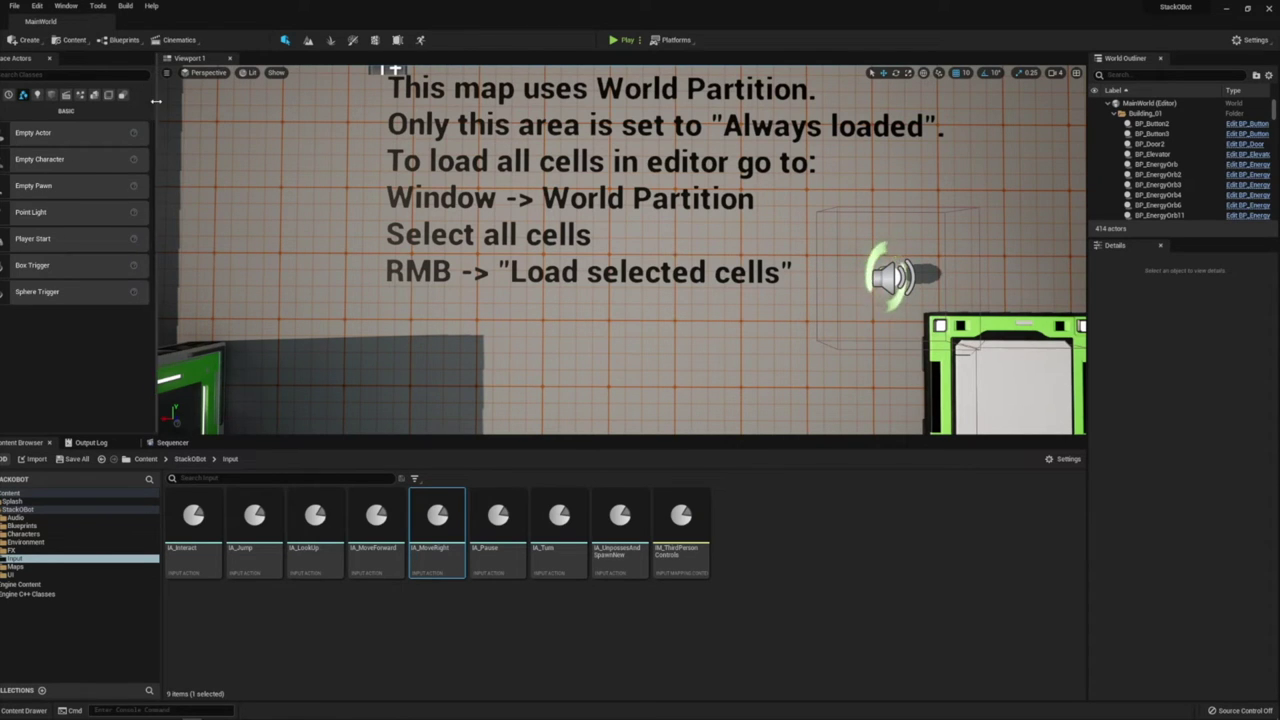
{"action": "left_click", "coordinate": [37, 6]}
{"action": "left_click", "coordinate": [75, 157]}
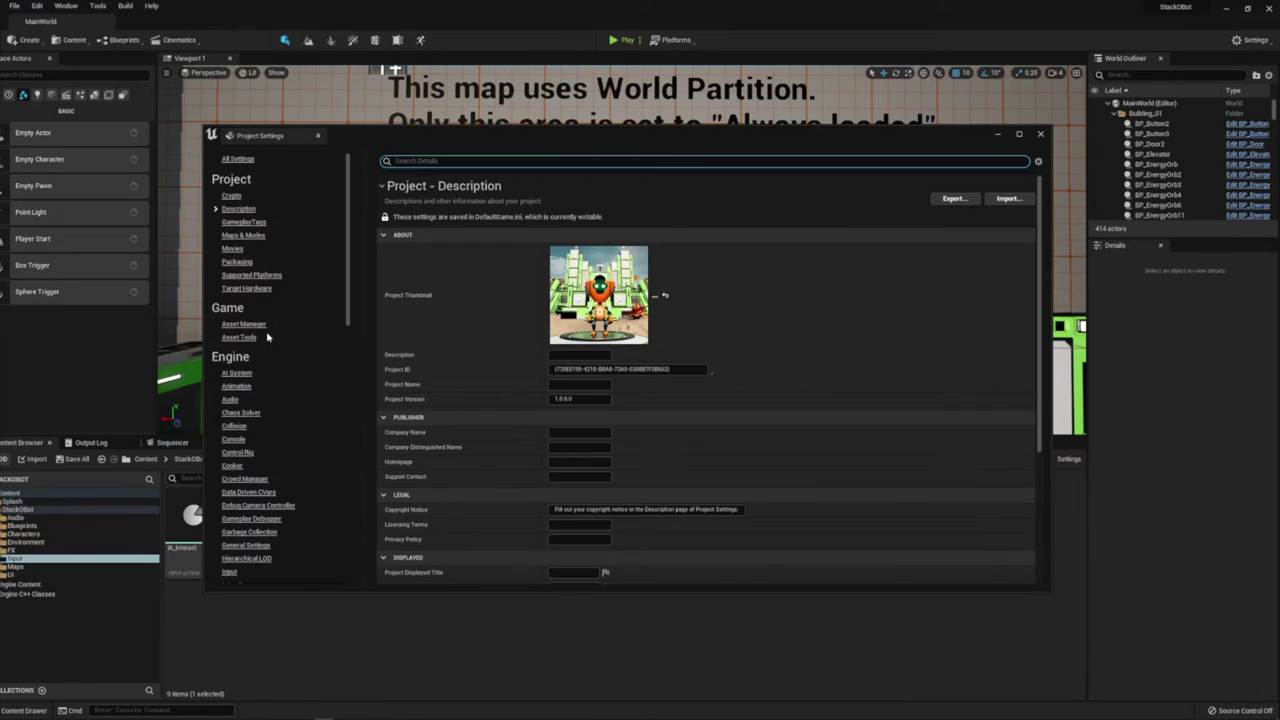
{"action": "left_click", "coordinate": [229, 572]}
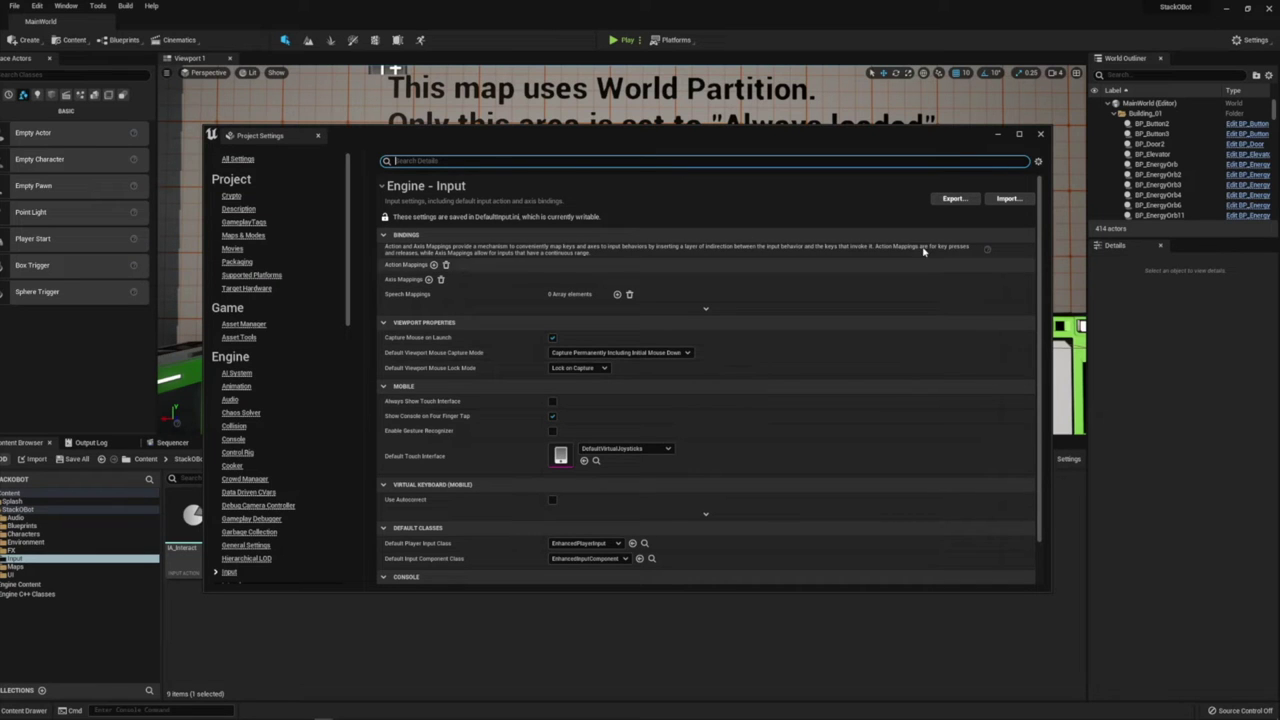
{"action": "left_click", "coordinate": [1041, 135]}
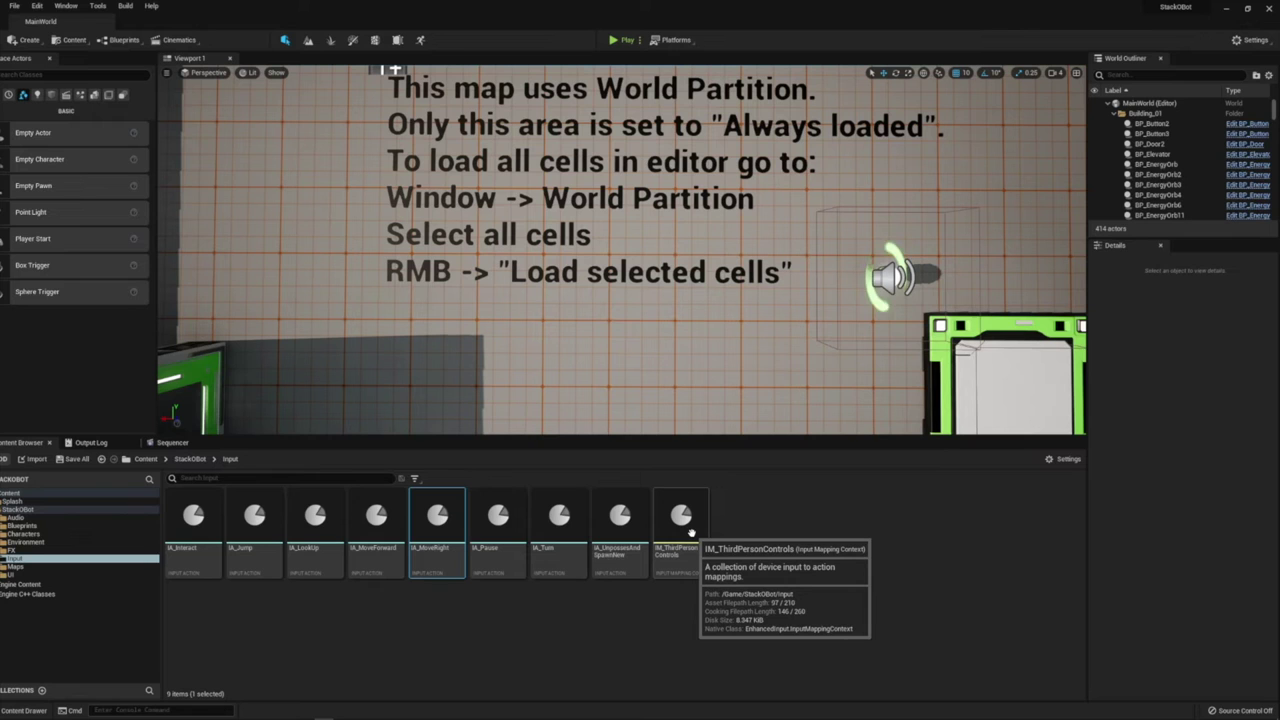
Open IM_ThirdPersonControls, check the IA_Interact E mapping's triggers and modifiers, then close it
{"action": "double_click", "coordinate": [690, 533]}
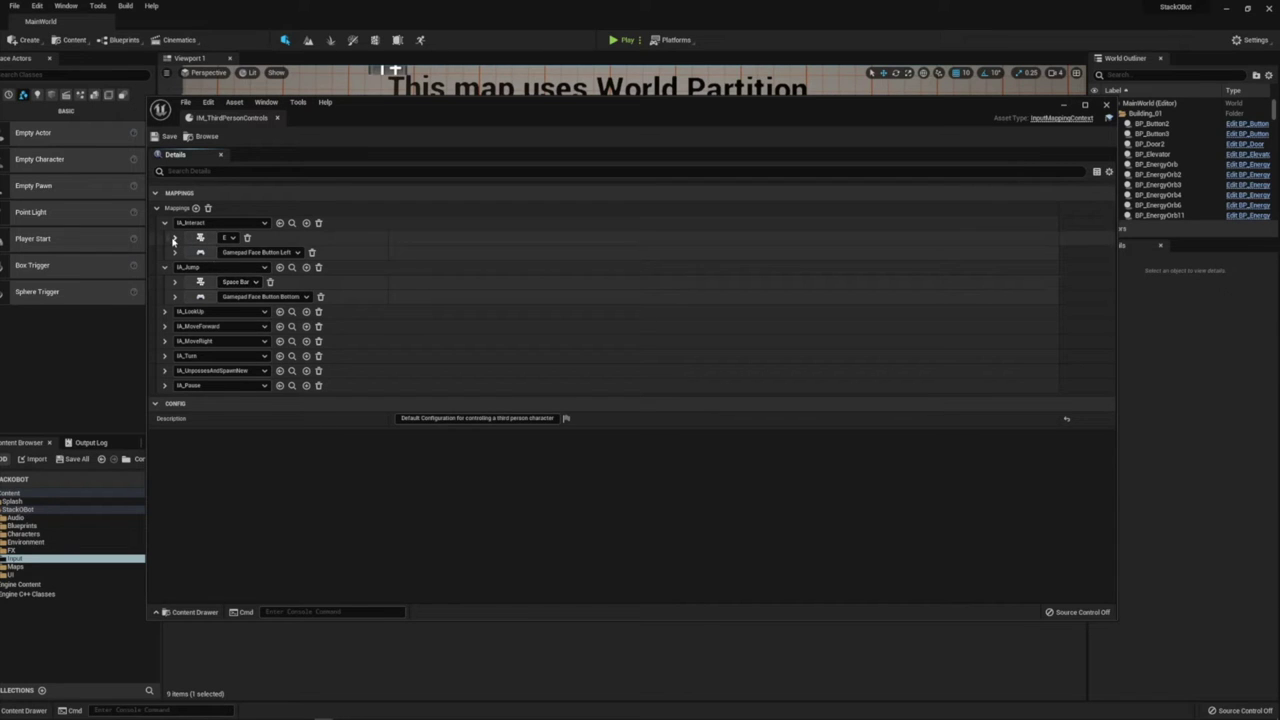
{"action": "left_click", "coordinate": [175, 238]}
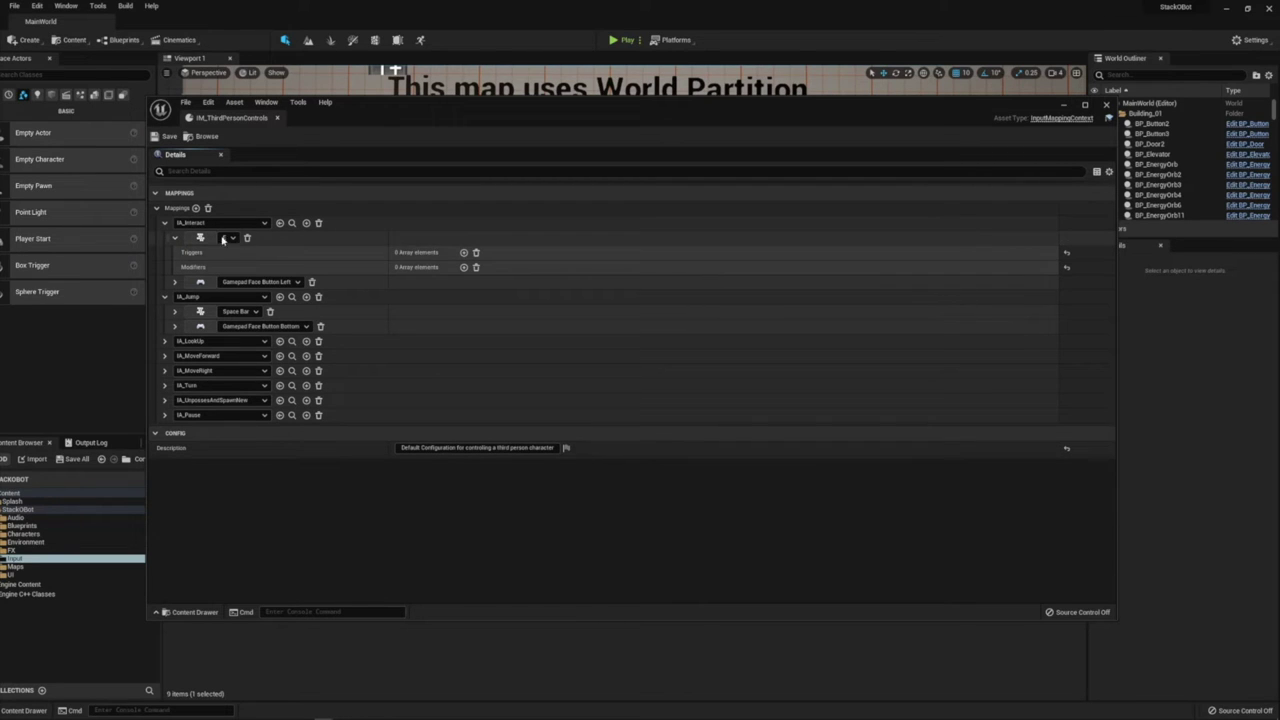
{"action": "left_click", "coordinate": [176, 240]}
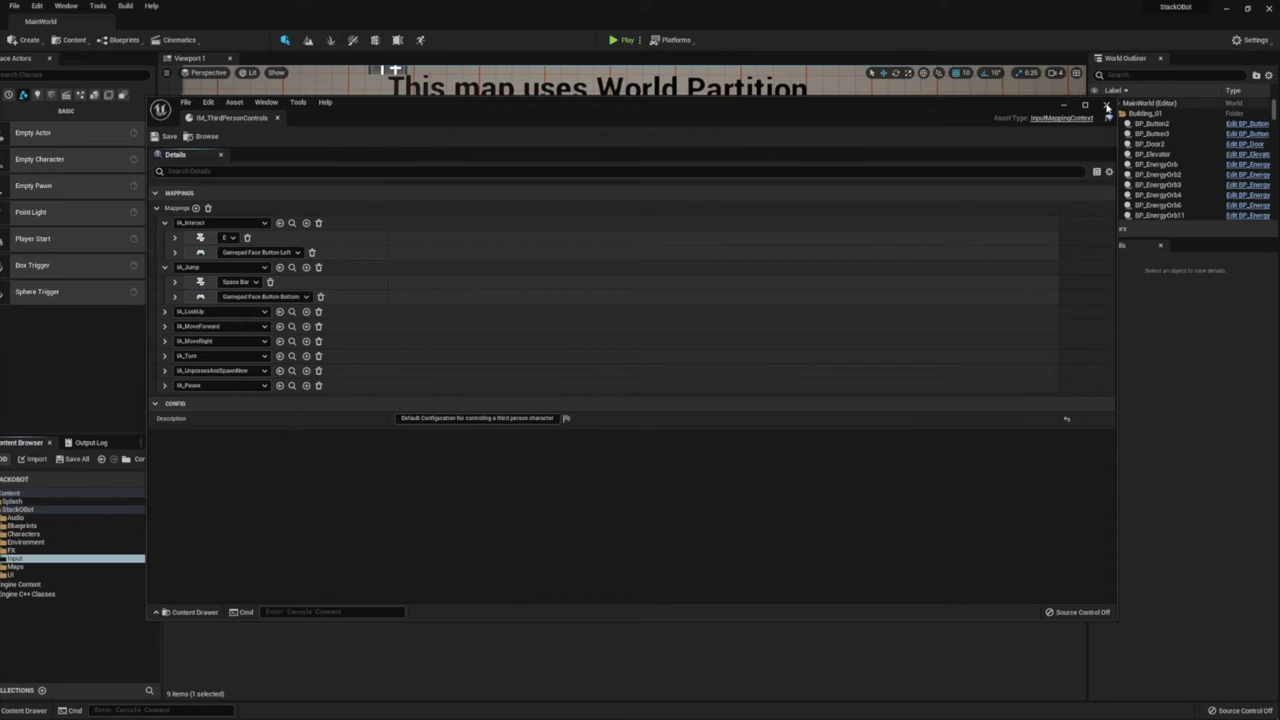
{"action": "left_click", "coordinate": [1107, 106]}
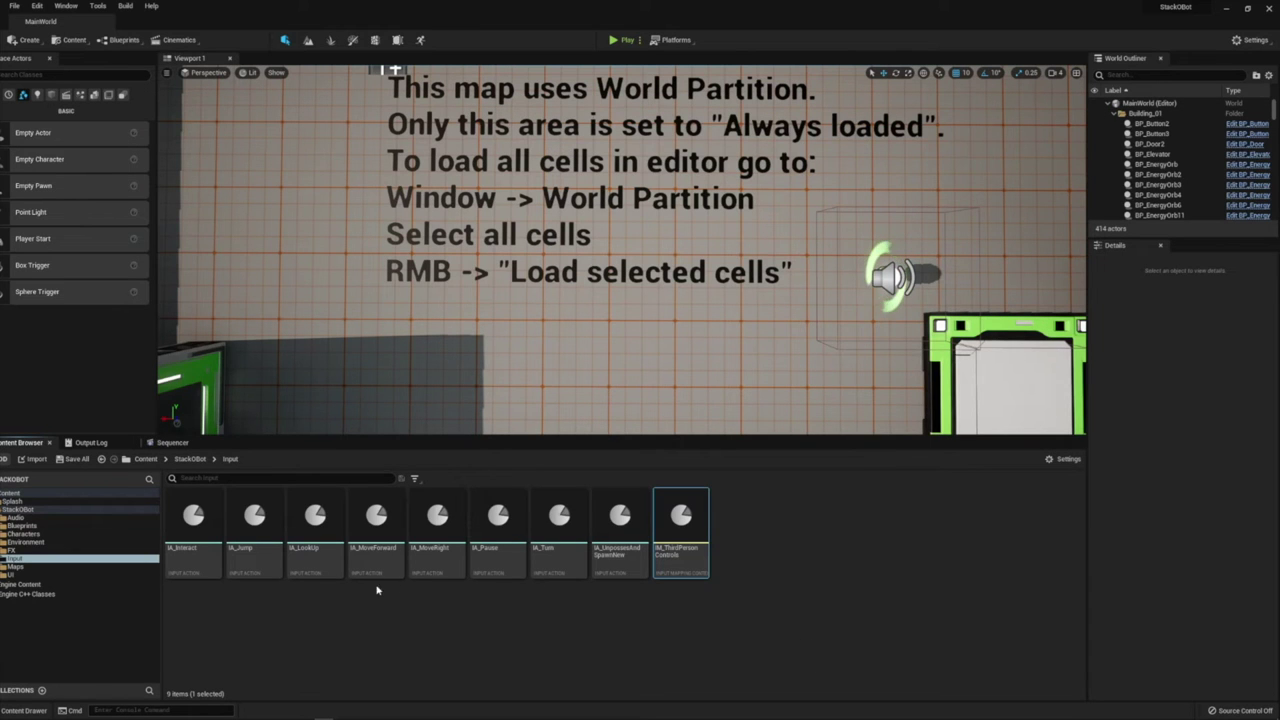
Review the IA_LookUp and IA_Jump input actions, then select SFX_Music in the Audio folder
{"action": "double_click", "coordinate": [314, 530]}
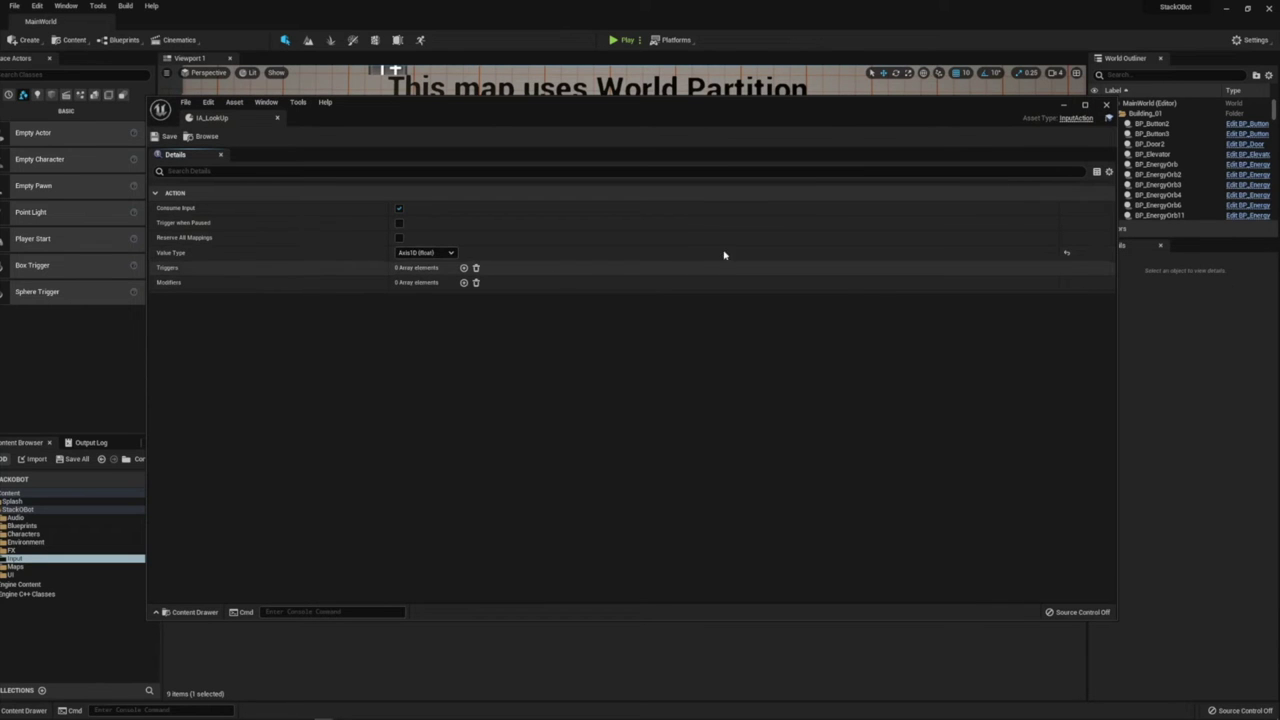
{"action": "left_click", "coordinate": [1106, 104]}
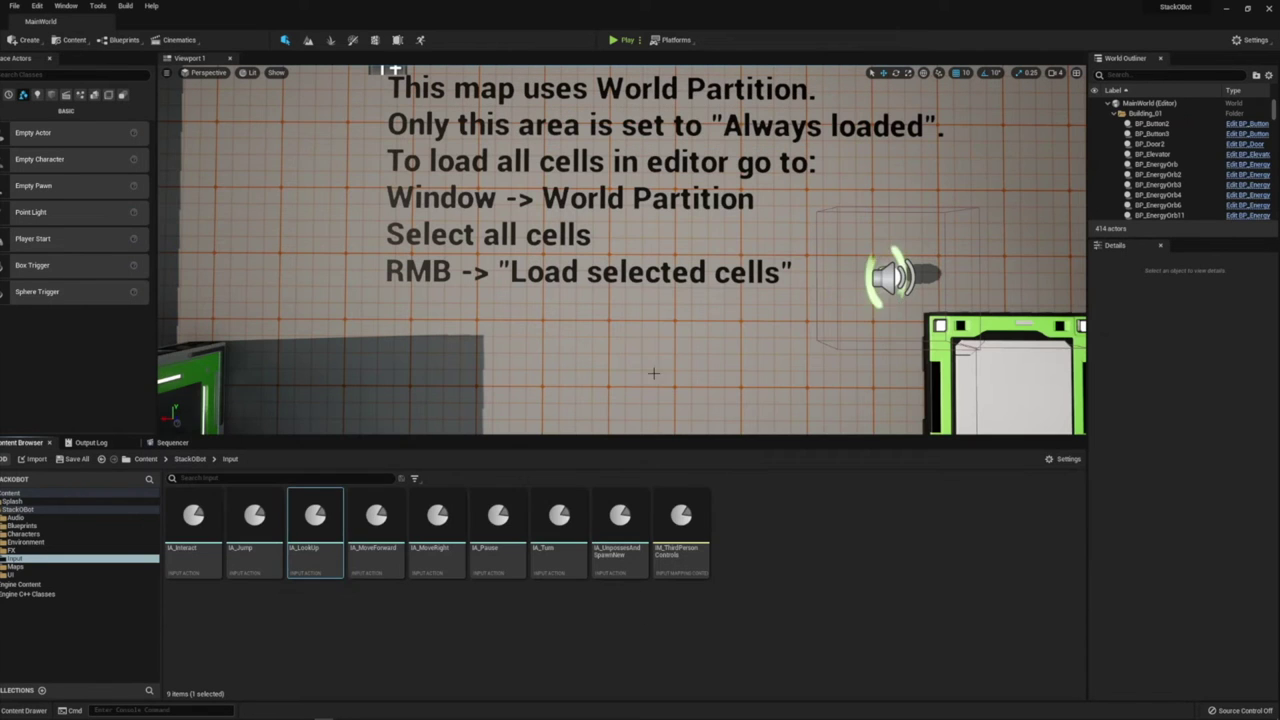
{"action": "double_click", "coordinate": [250, 543]}
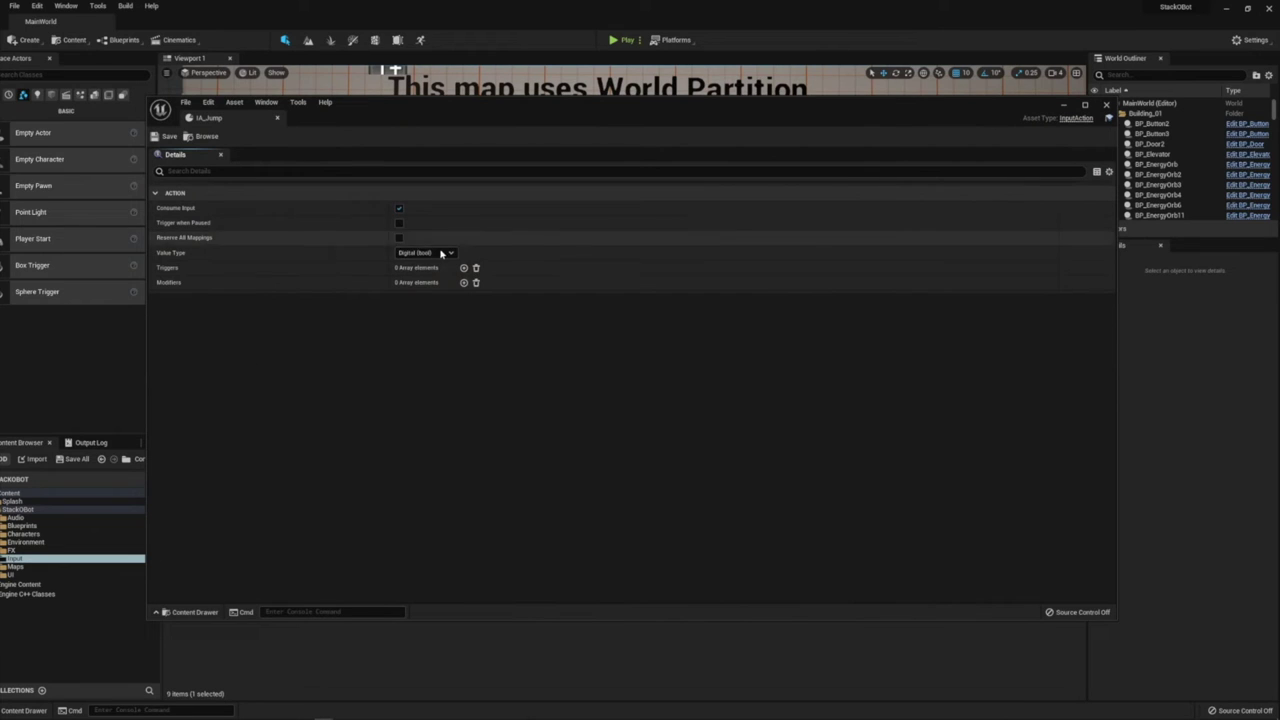
{"action": "left_click", "coordinate": [1106, 104]}
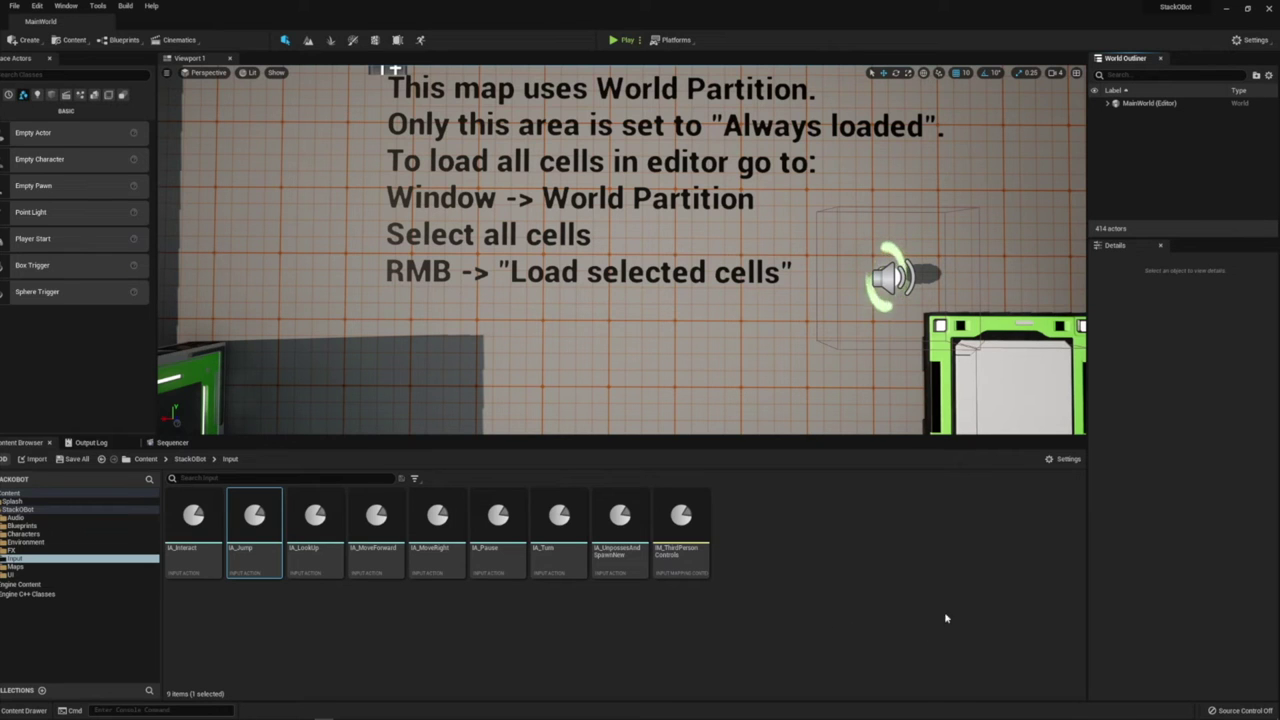
{"action": "key", "text": "alt+Left"}
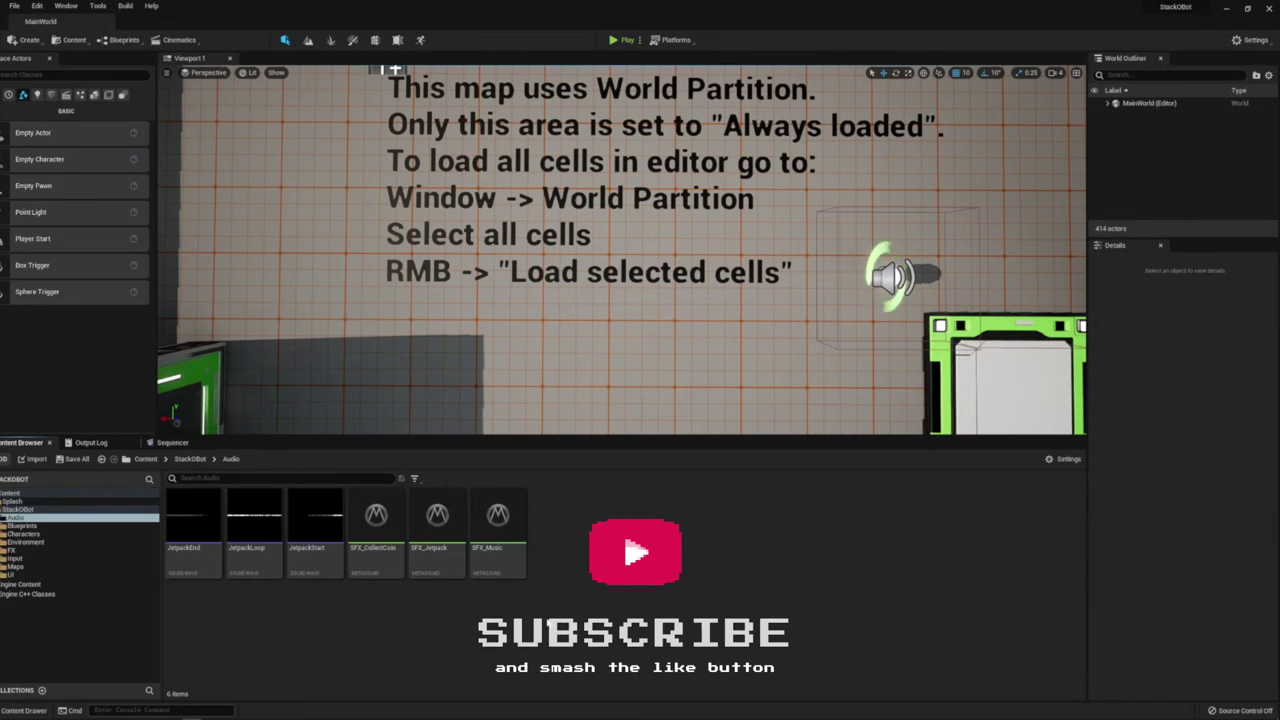
{"action": "left_click", "coordinate": [507, 533]}
Open the SFX_Music MetaSound and pan across its comment, Scale to Note Array and Random Get nodes
{"action": "double_click", "coordinate": [507, 533]}
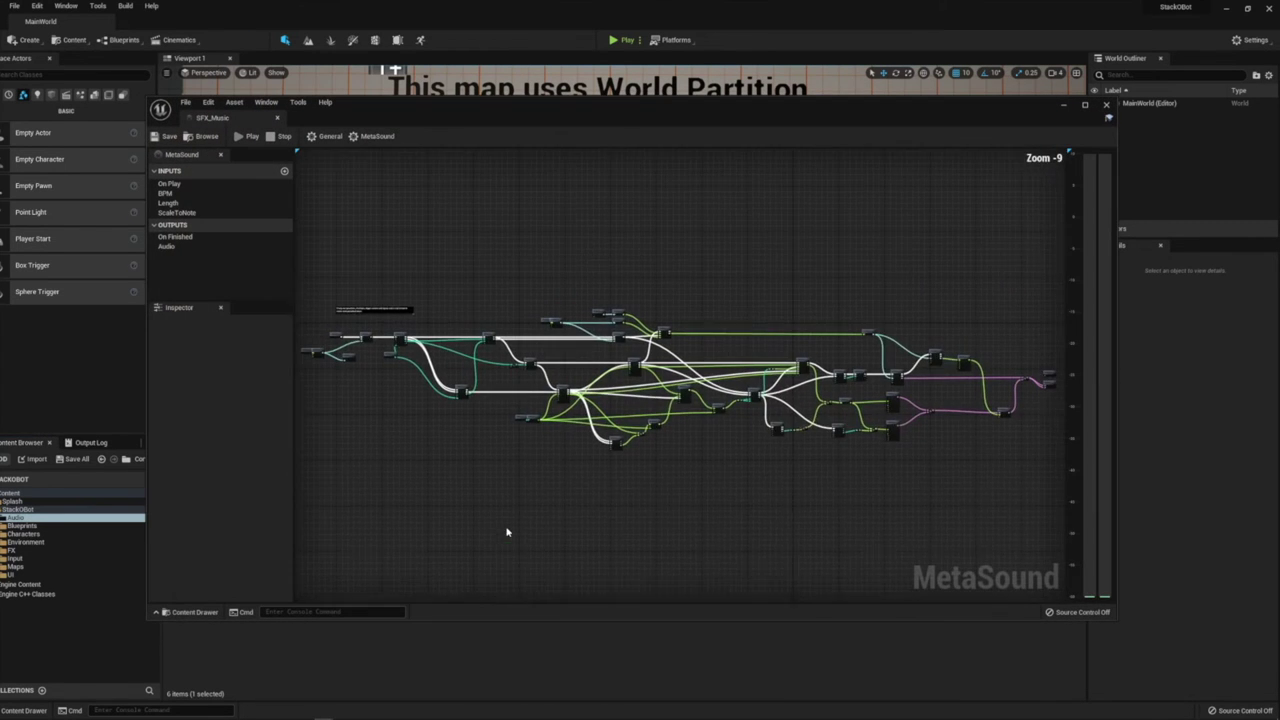
{"action": "scroll", "coordinate": [451, 486], "scroll_direction": "up", "scroll_amount": 5}
{"action": "right_click_drag", "start_coordinate": [451, 486], "coordinate": [881, 602]}
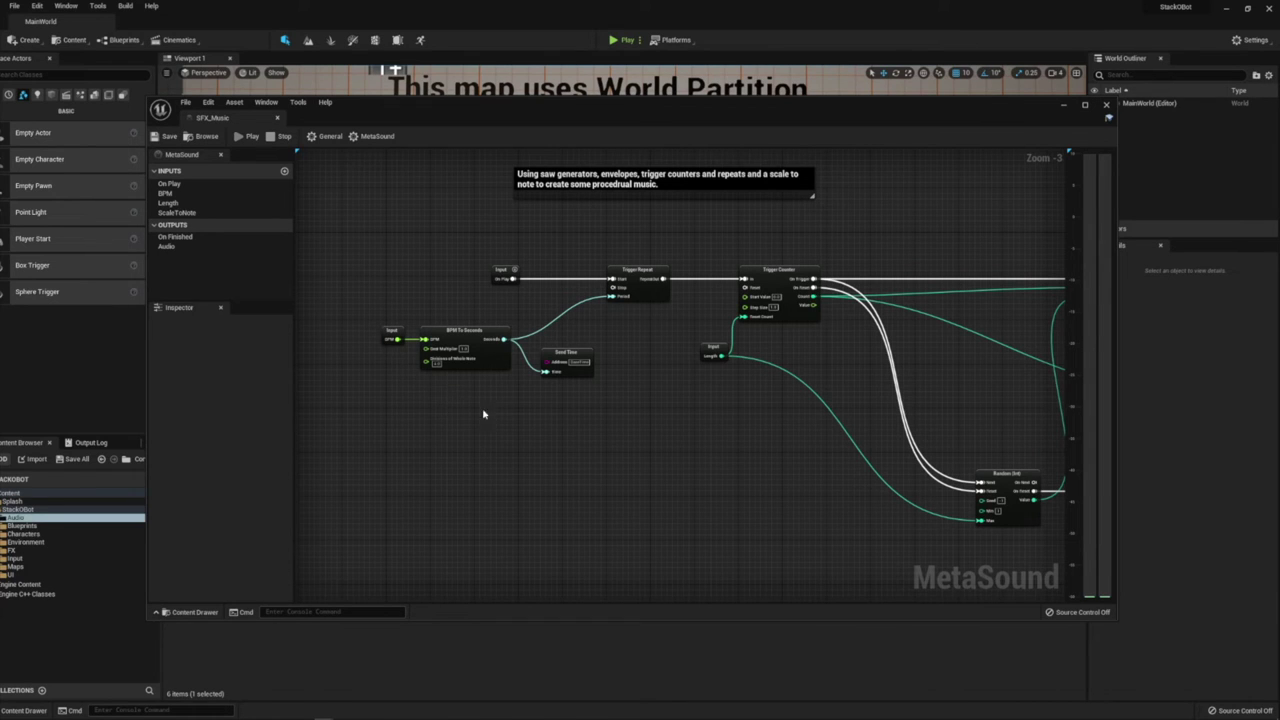
{"action": "right_click_drag", "start_coordinate": [776, 513], "coordinate": [369, 394]}
{"action": "right_click_drag", "start_coordinate": [634, 428], "coordinate": [371, 334]}
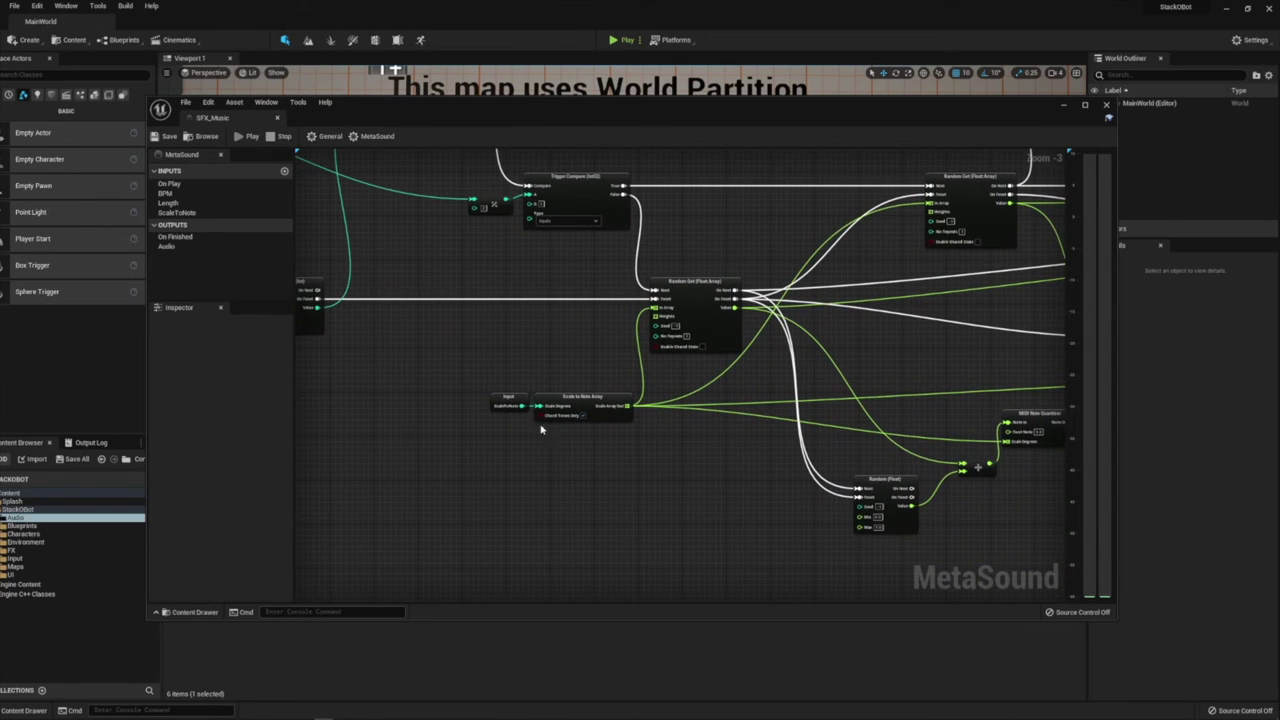
{"action": "right_click_drag", "start_coordinate": [745, 467], "coordinate": [403, 451]}
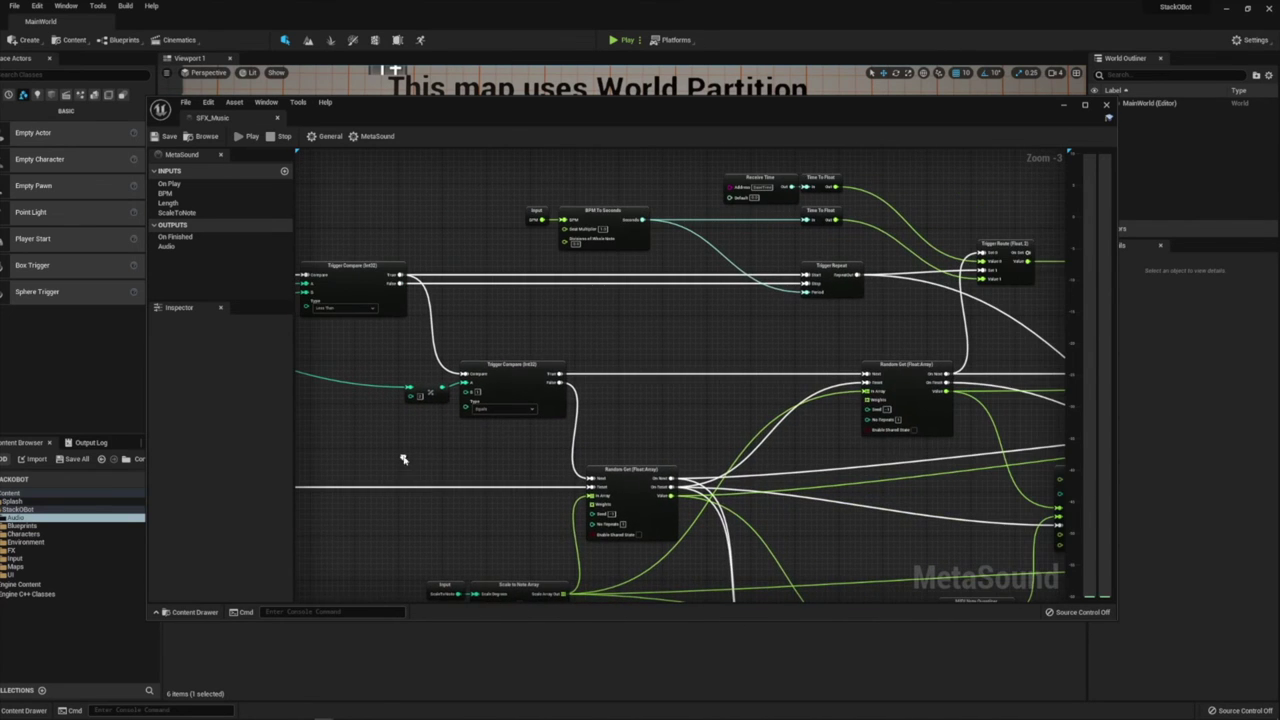
Pan the SFX_Music graph through BPM, LFO, AD Envelope, Sine and Ladder Filter to the output
{"action": "right_click_drag", "start_coordinate": [660, 402], "coordinate": [523, 449]}
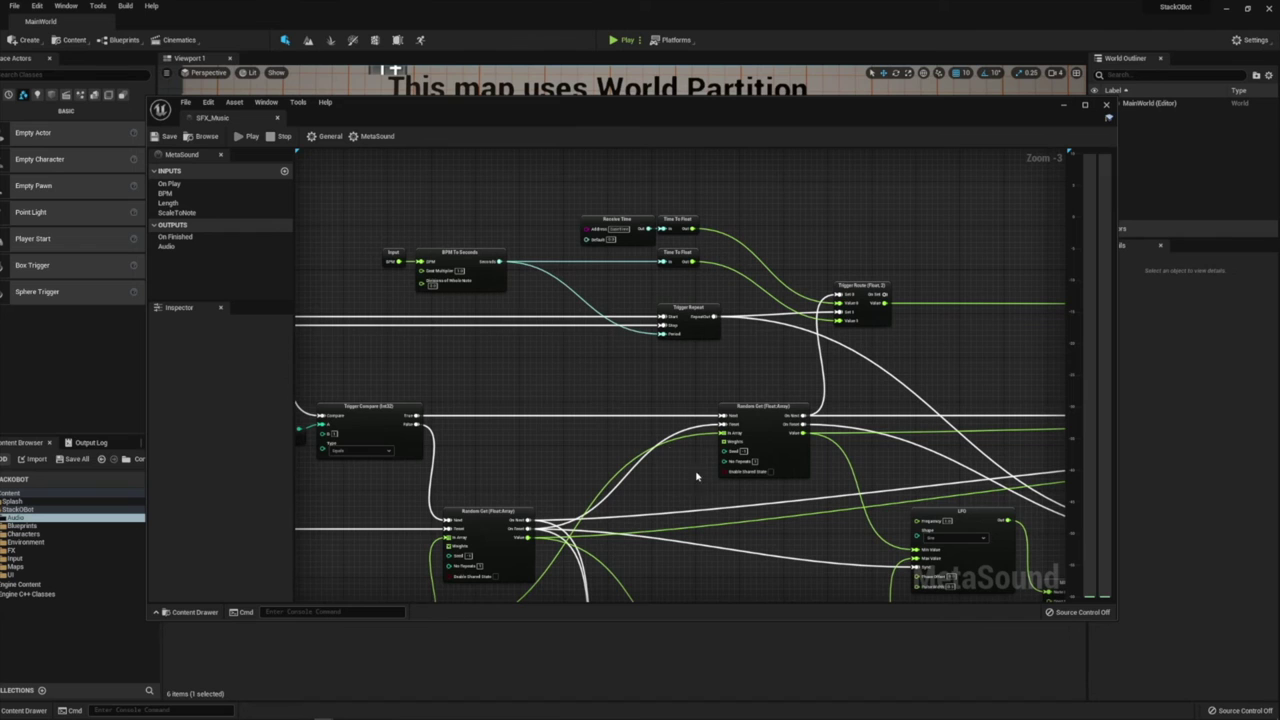
{"action": "right_click_drag", "start_coordinate": [704, 490], "coordinate": [451, 269]}
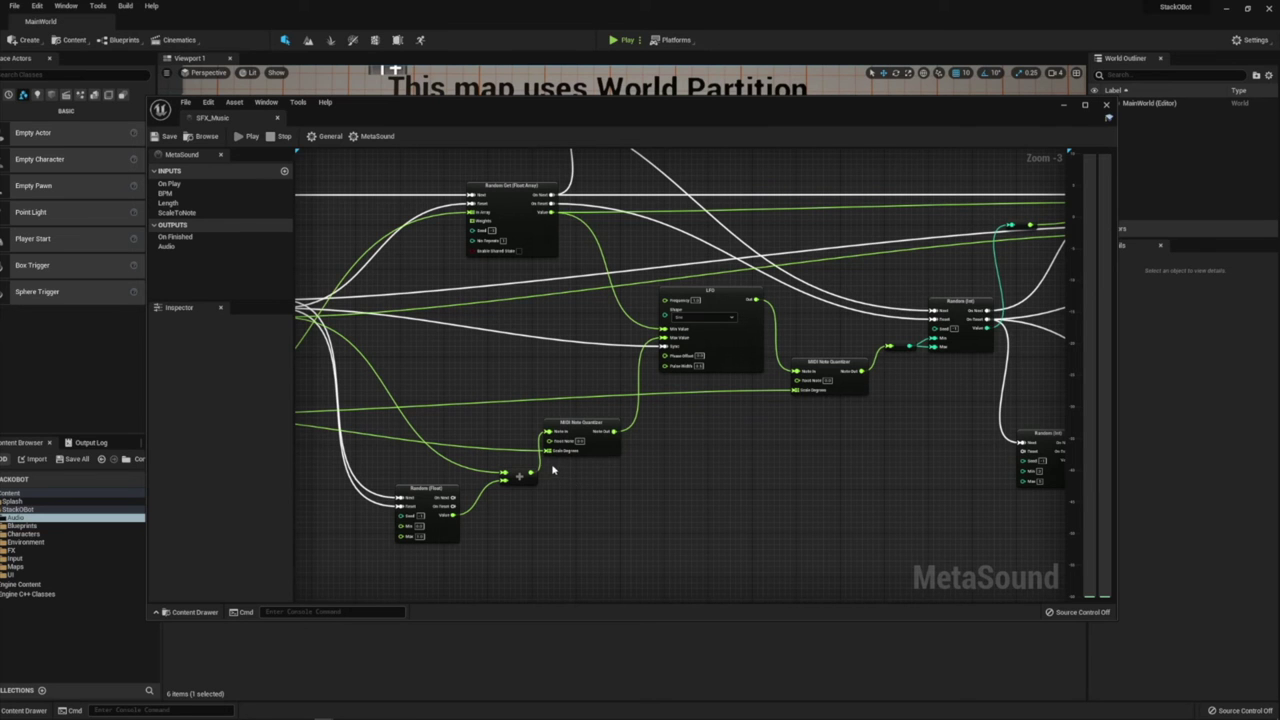
{"action": "right_click_drag", "start_coordinate": [907, 474], "coordinate": [432, 500]}
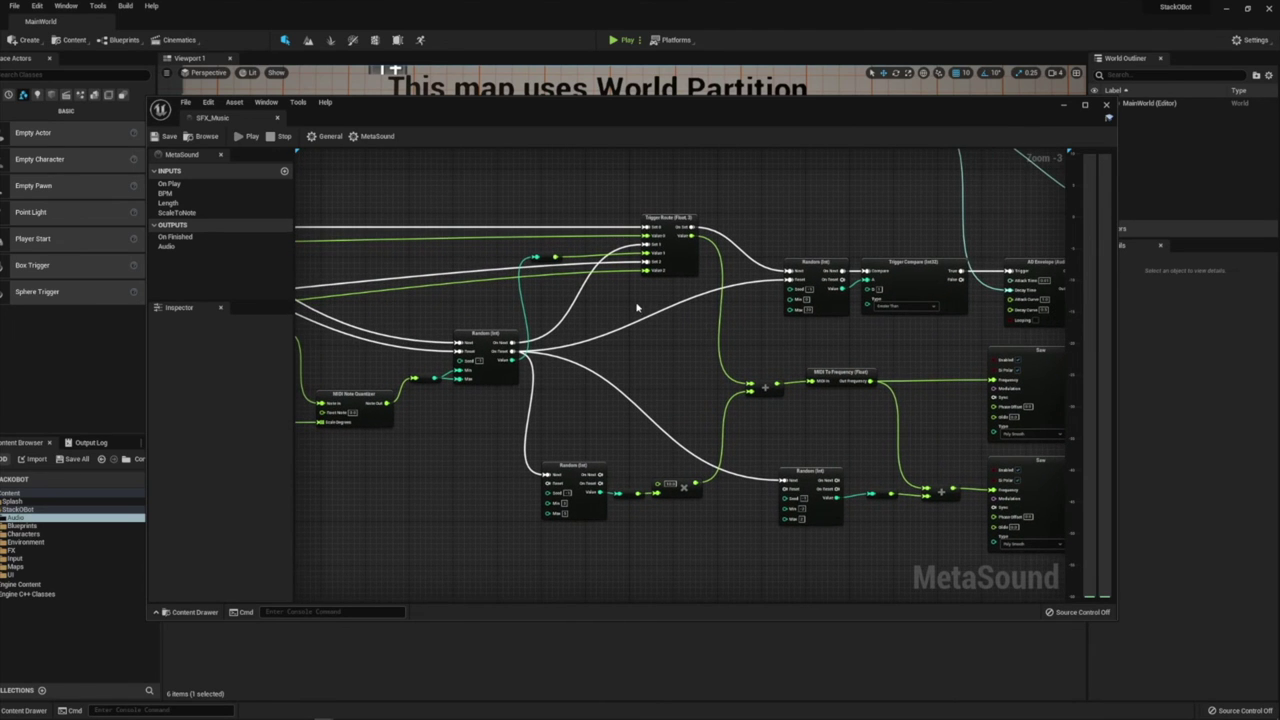
{"action": "right_click_drag", "start_coordinate": [836, 441], "coordinate": [518, 461]}
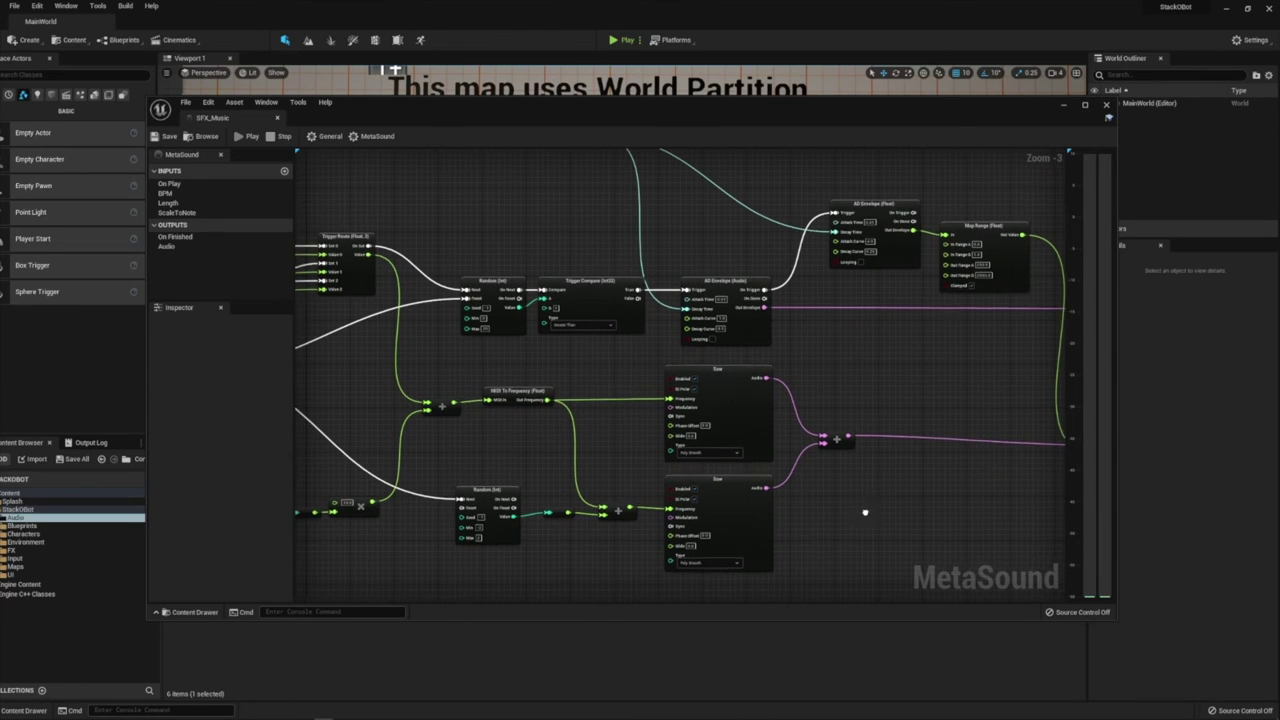
{"action": "right_click_drag", "start_coordinate": [866, 511], "coordinate": [752, 551]}
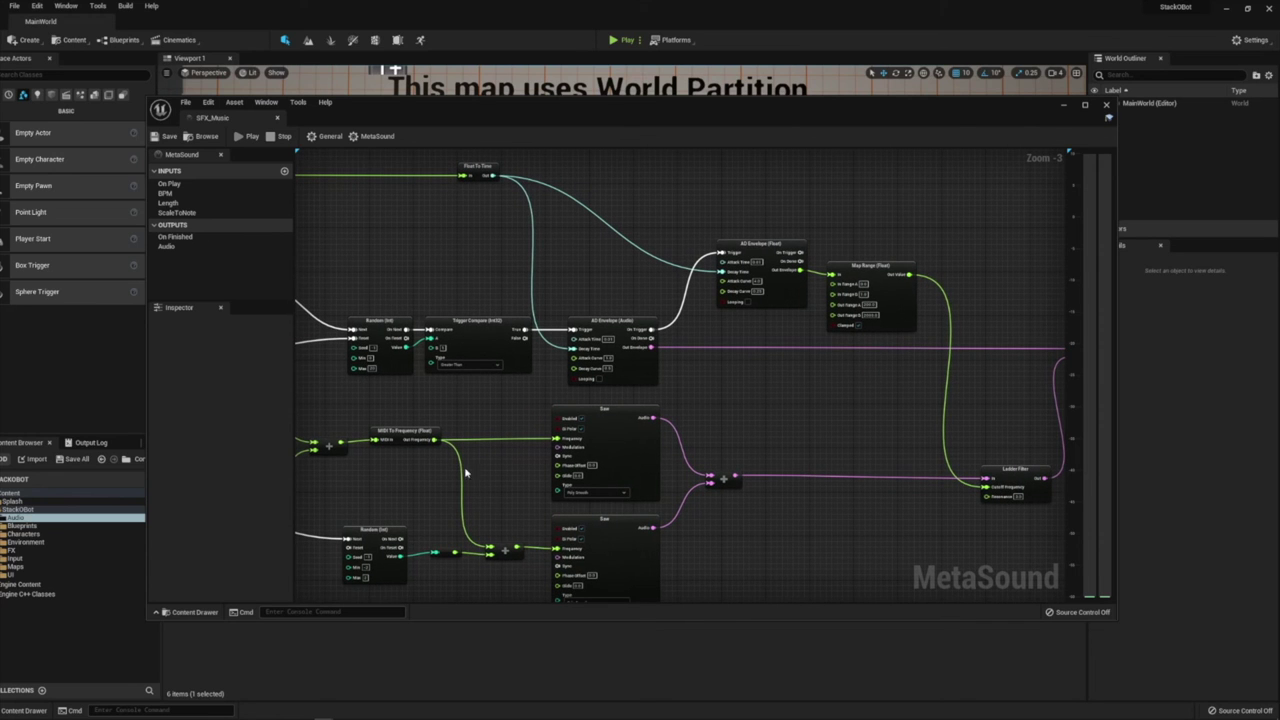
{"action": "right_click_drag", "start_coordinate": [366, 490], "coordinate": [466, 463]}
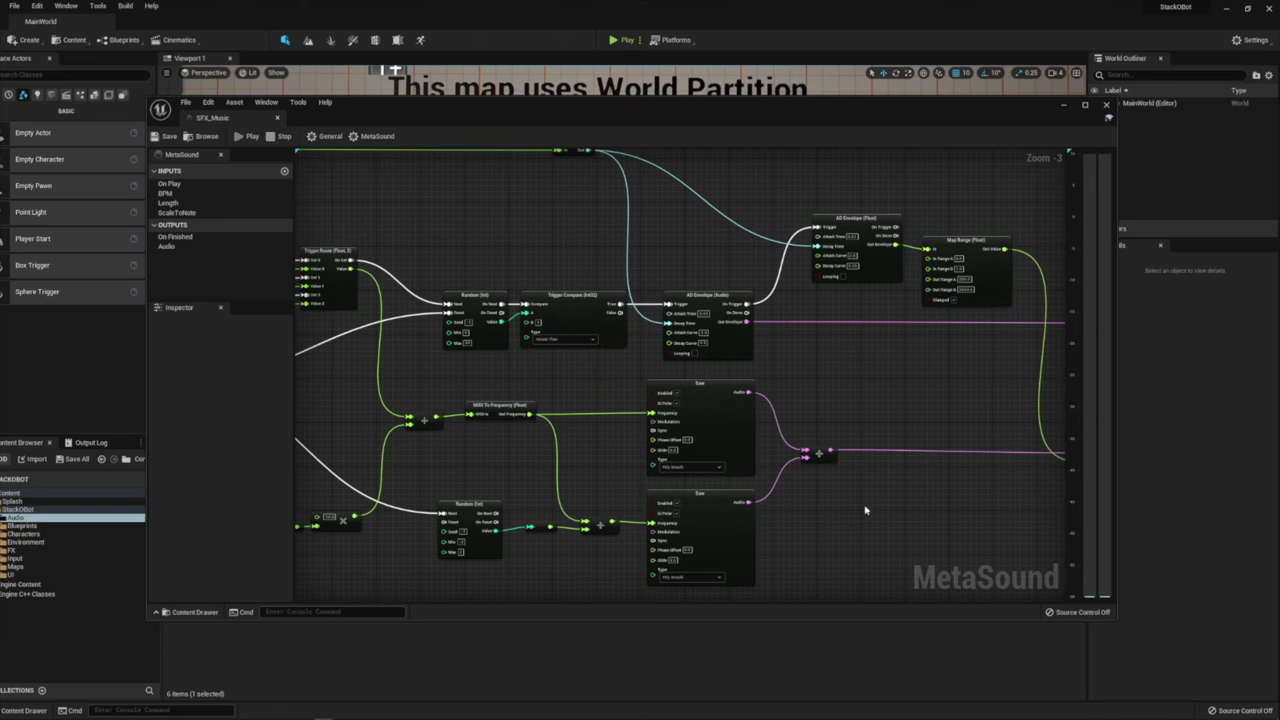
{"action": "right_click_drag", "start_coordinate": [936, 405], "coordinate": [583, 383]}
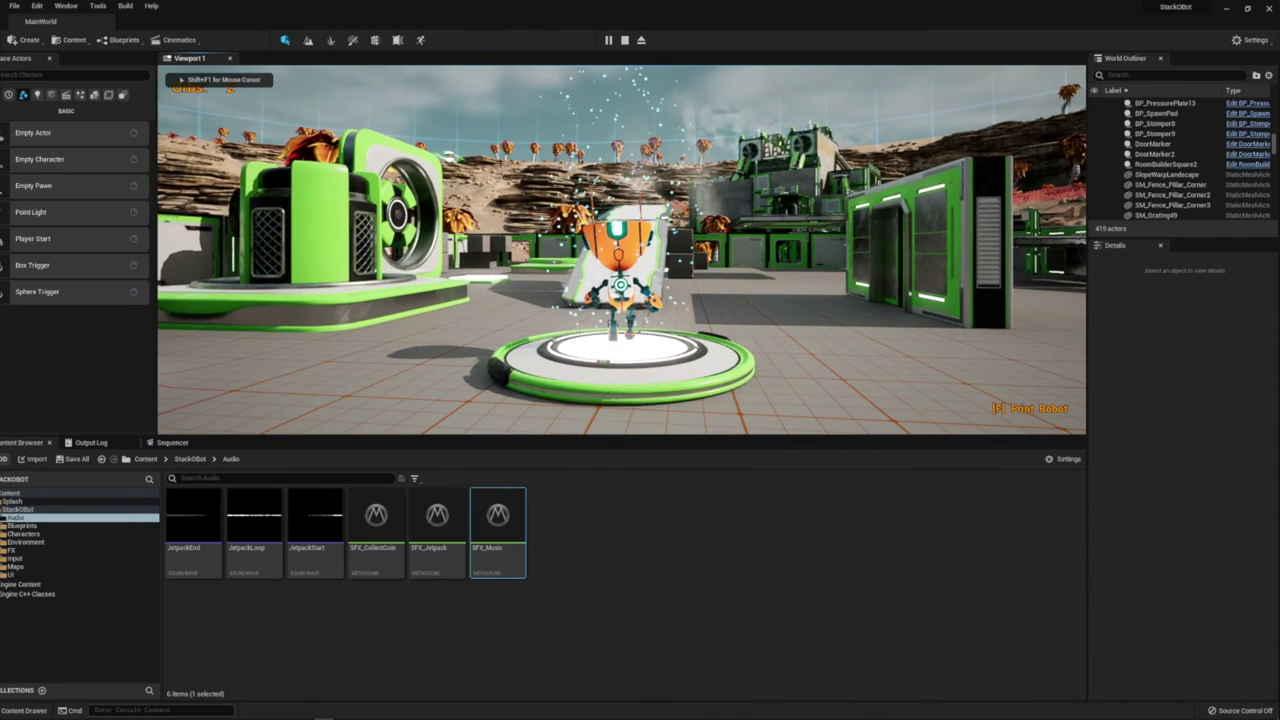
Walk the robot forward off the spawn pad and along the white ramp
{"action": "key", "text": "w"}
{"action": "key", "text": "w"}
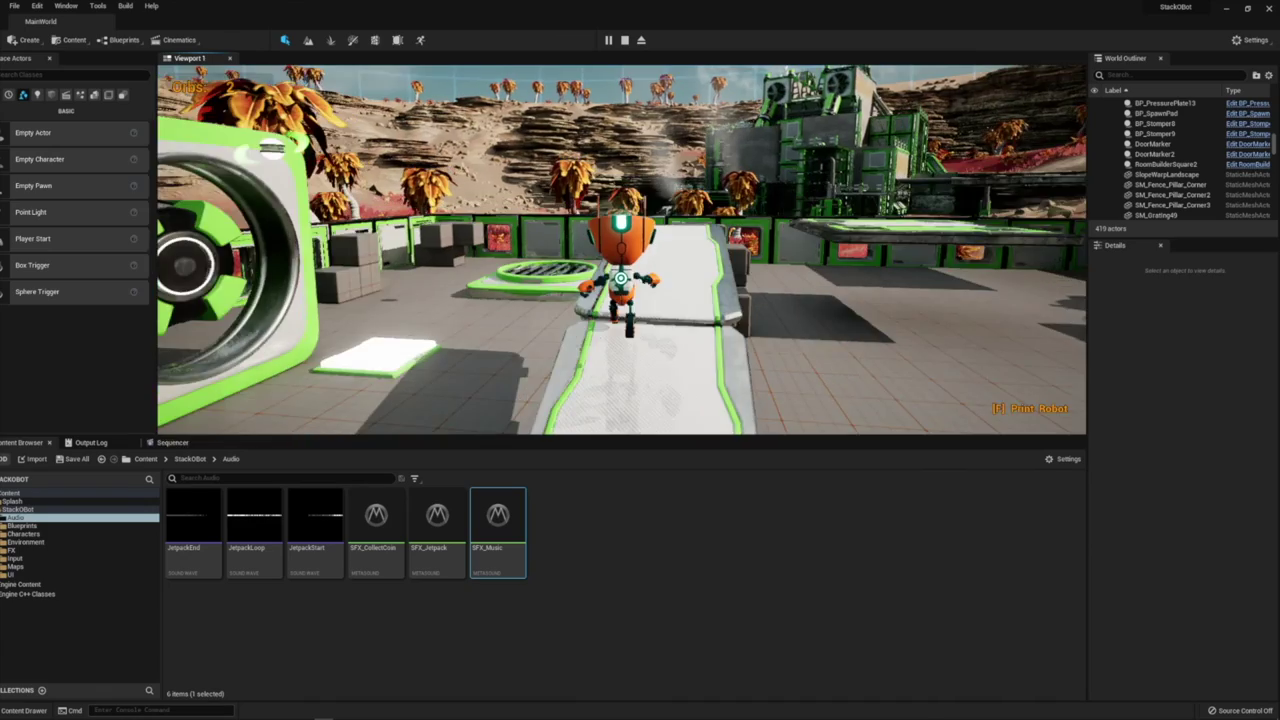
{"action": "key", "text": "w"}
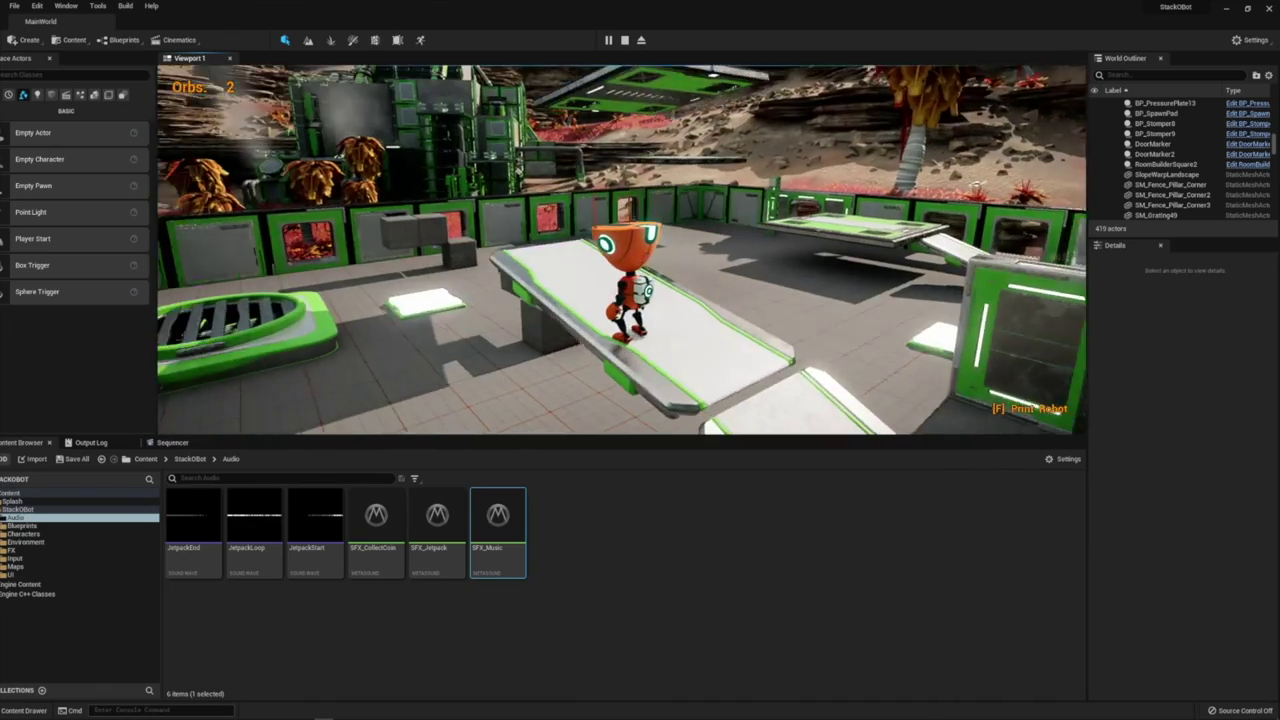
{"action": "key", "text": "w"}
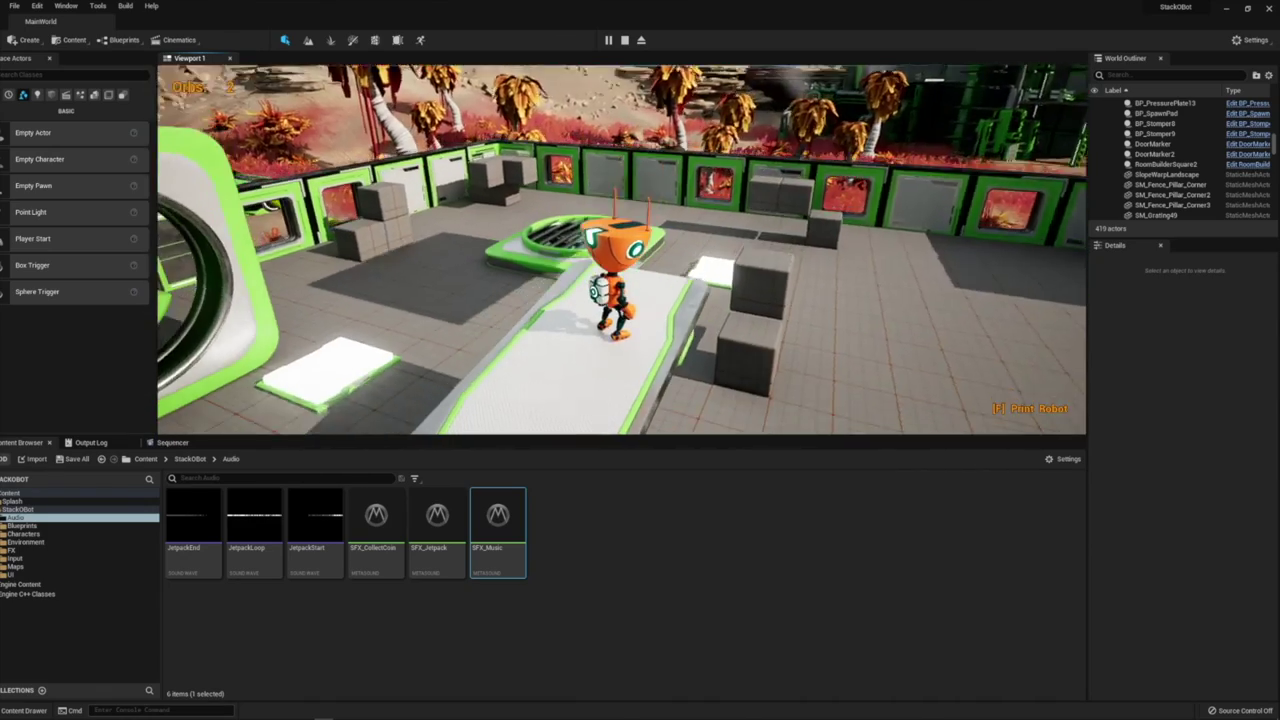